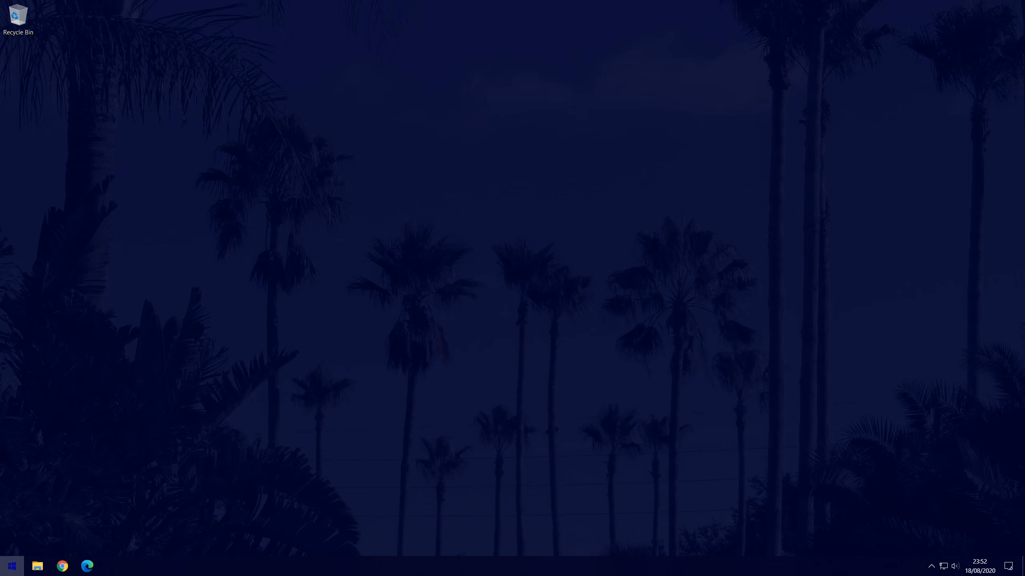
Open the classic Sound control panel from the Windows system sound settings, minimize Settings, and centre the Sound dialog on the desktop.
left_click(11, 566)
left_click(13, 520)
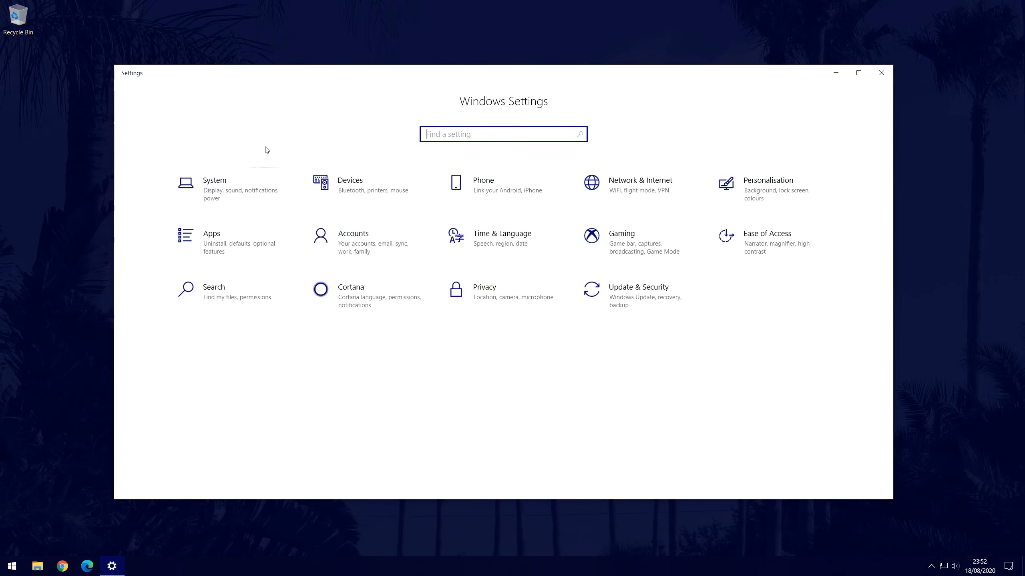
left_click(251, 177)
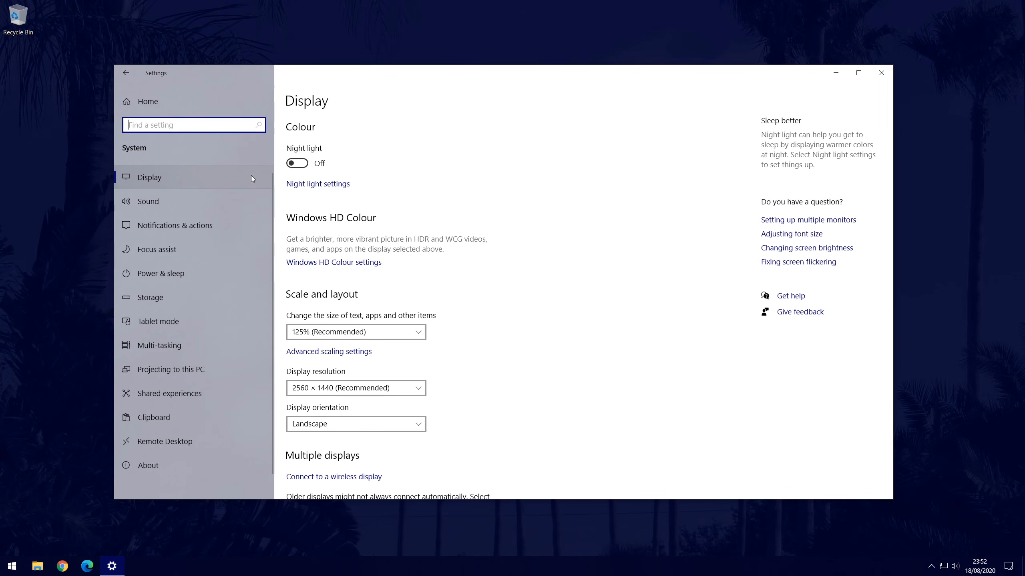
left_click(168, 198)
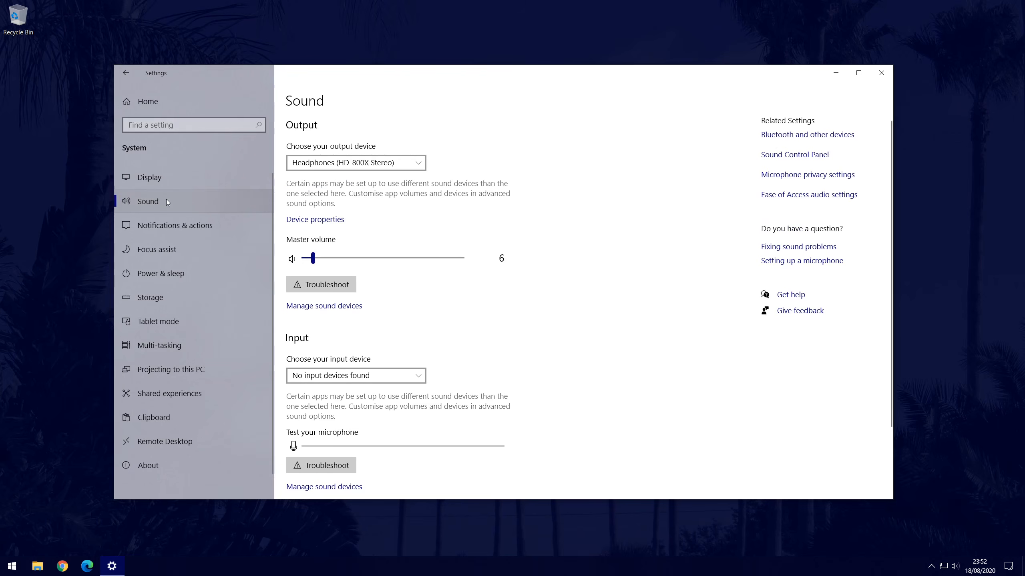
left_click(805, 154)
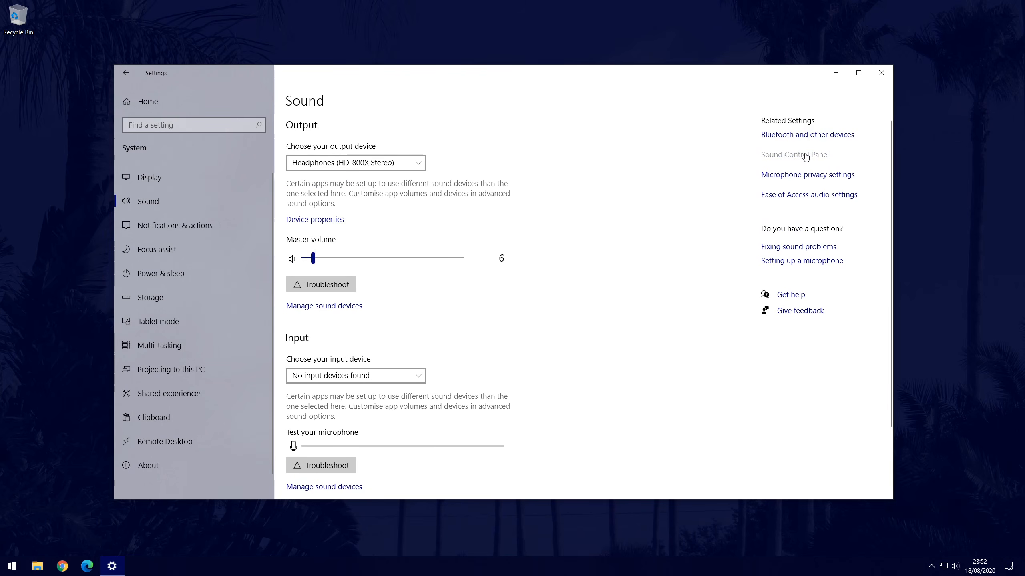
left_click(835, 73)
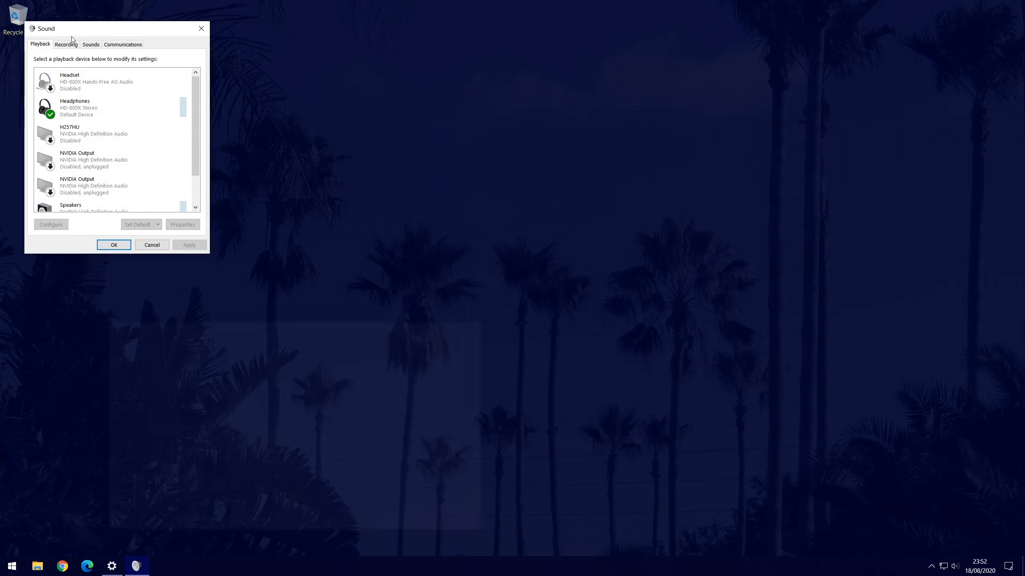
left_click_drag(87, 30, 488, 173)
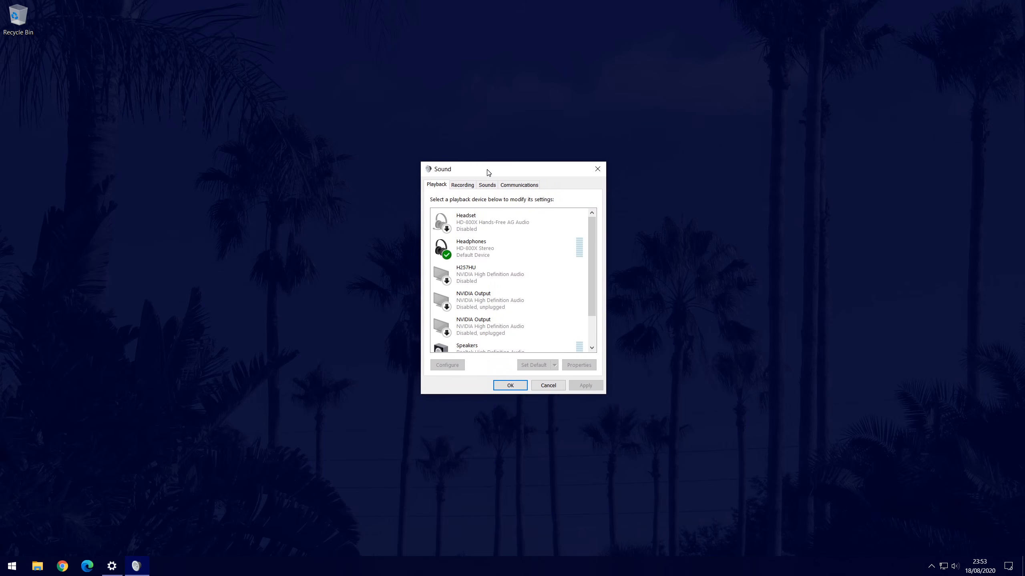
Set the default format of the Realtek Speakers playback device to 24 bit, 192000 Hz (Studio Quality).
scroll(538, 271, "down", 3)
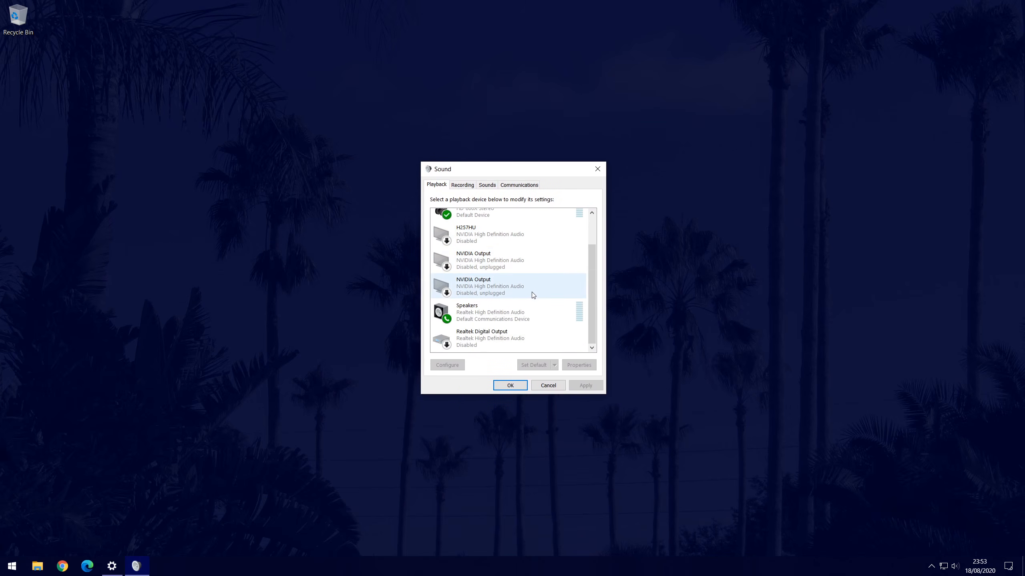
double_click(496, 315)
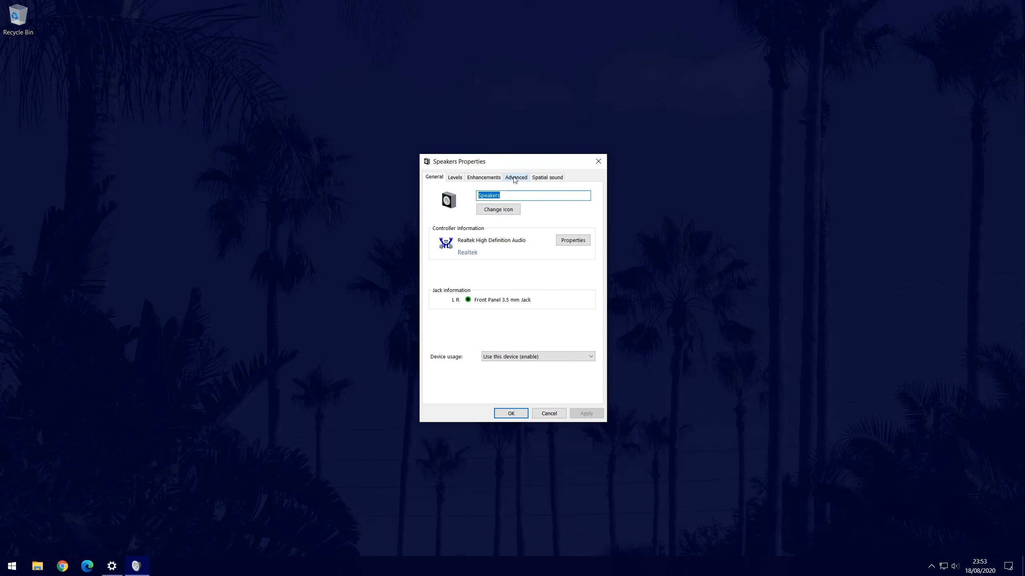
left_click(517, 180)
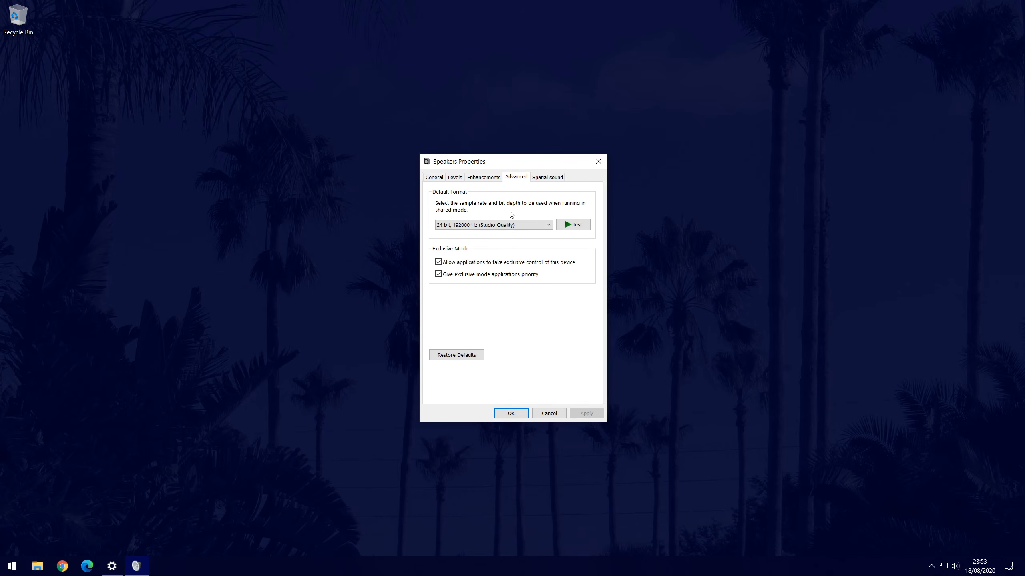
left_click(511, 226)
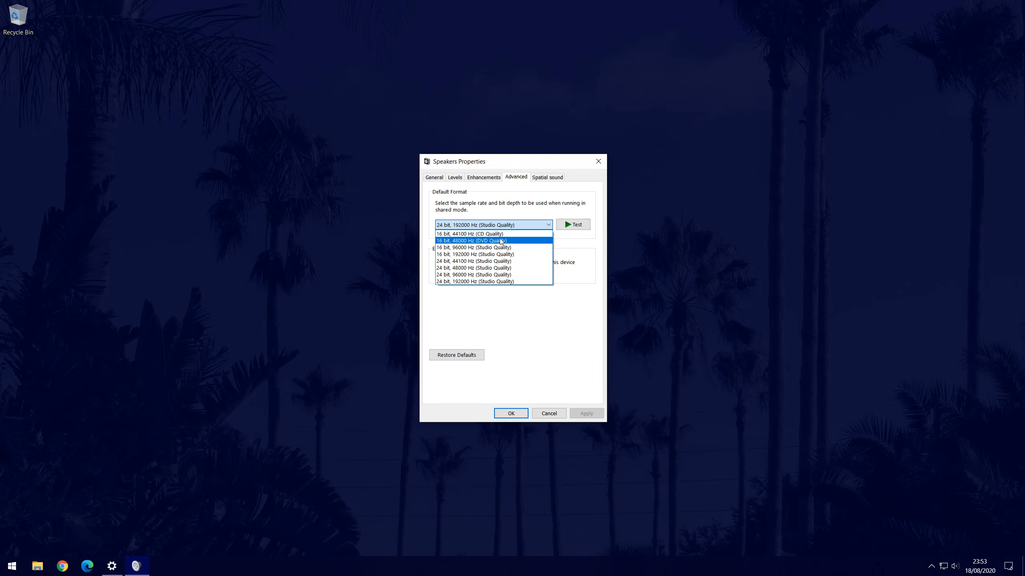
left_click(503, 282)
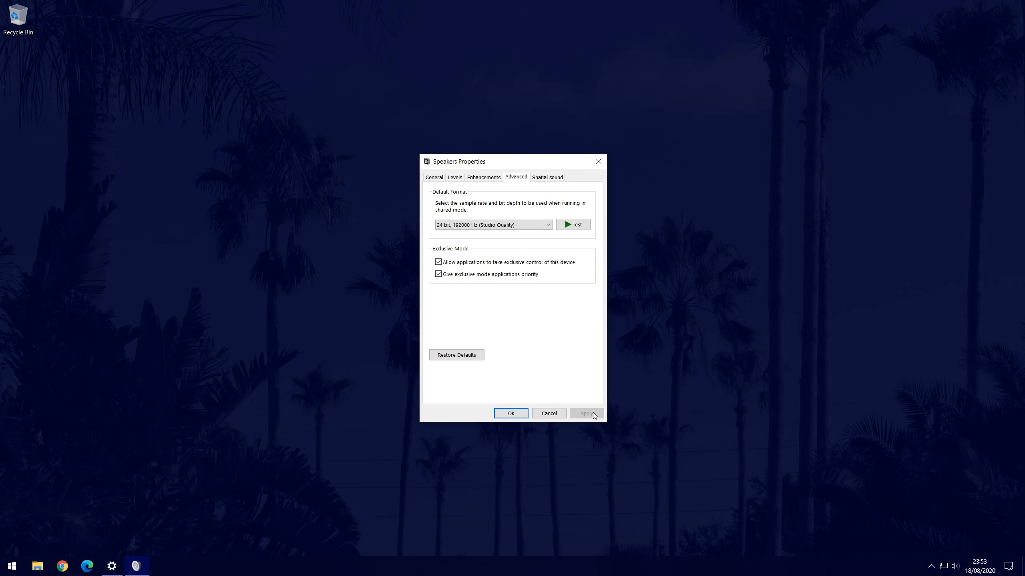
Turn off the Pitch Shift effect in the speakers' sound enhancements and check the rest of the effects list.
left_click(481, 178)
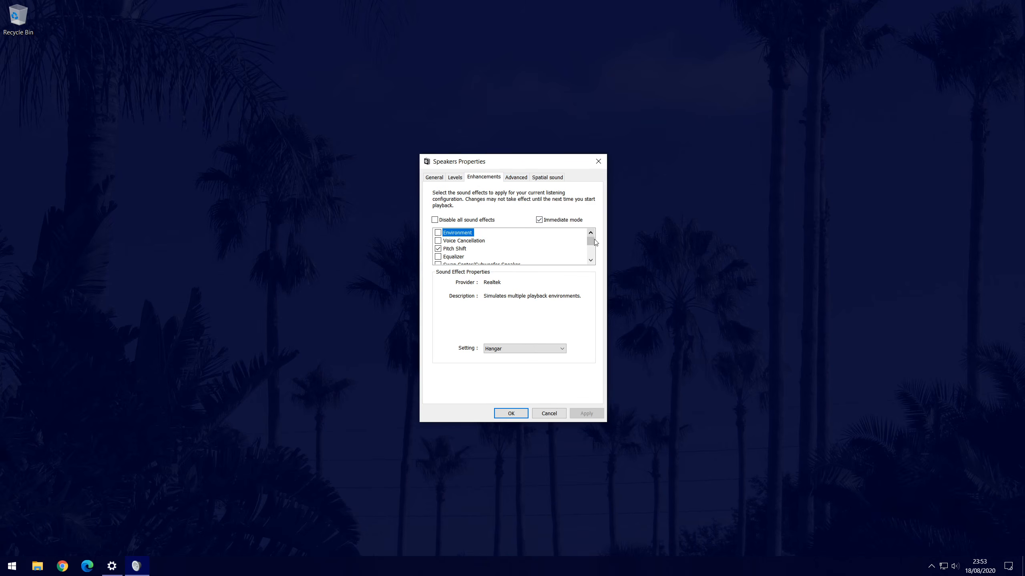
left_click(438, 248)
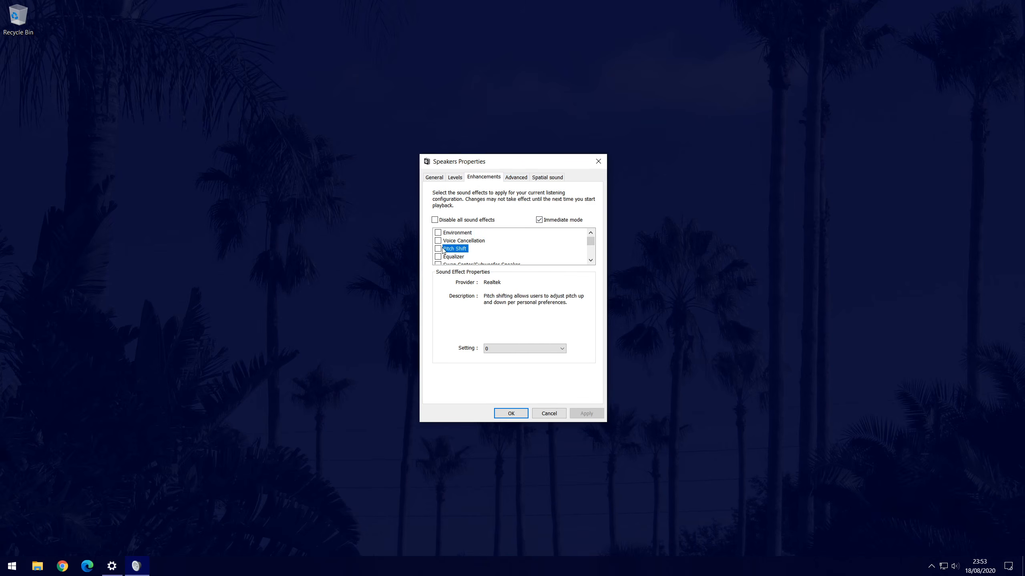
scroll(561, 248, "down", 1)
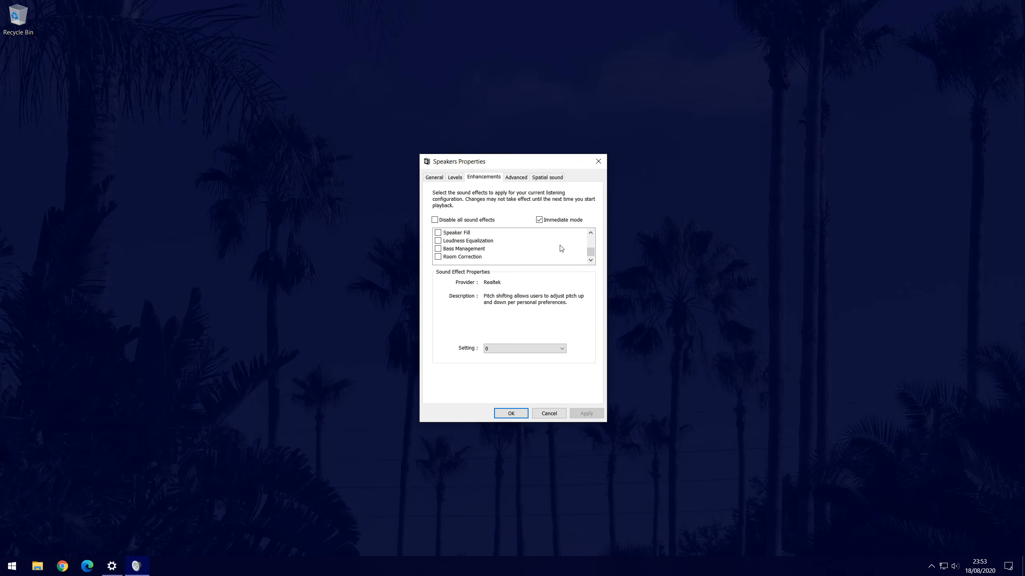
scroll(561, 249, "up", 1)
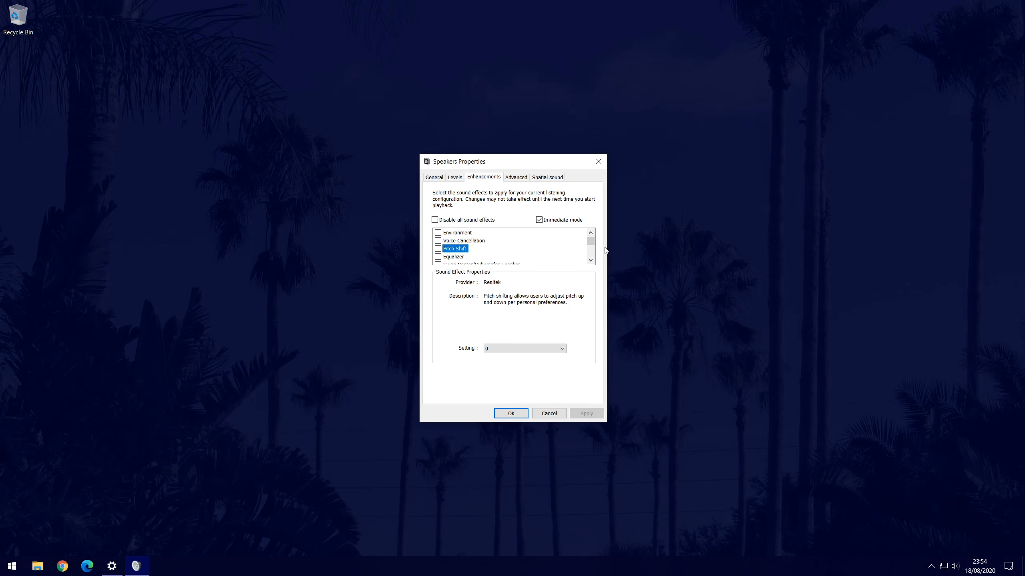
Examine the Bass Management effect and its description in the speakers' enhancements list.
left_click_drag(591, 242, 589, 254)
left_click(465, 249)
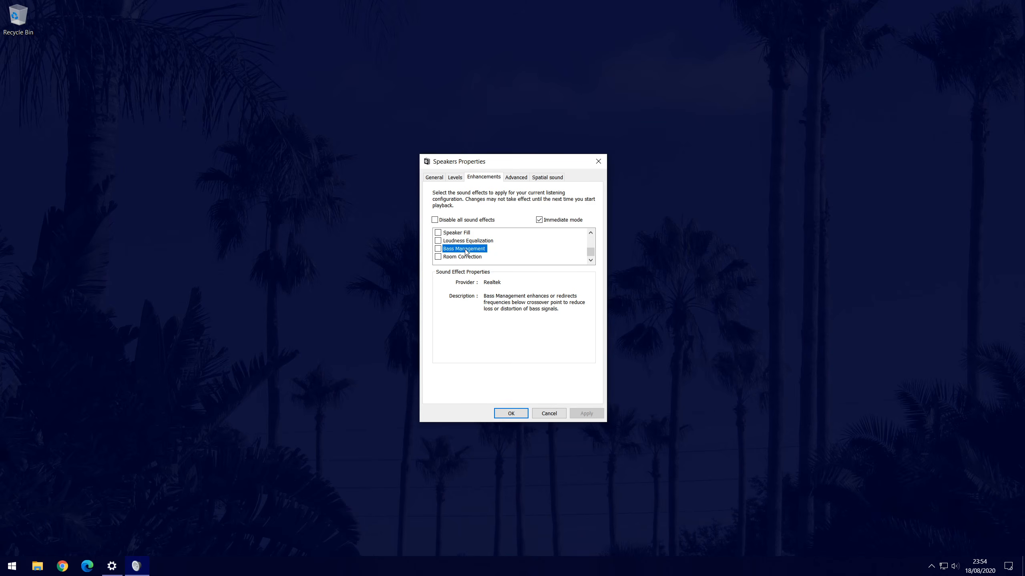
left_click(438, 248)
scroll(454, 251, "up", 3)
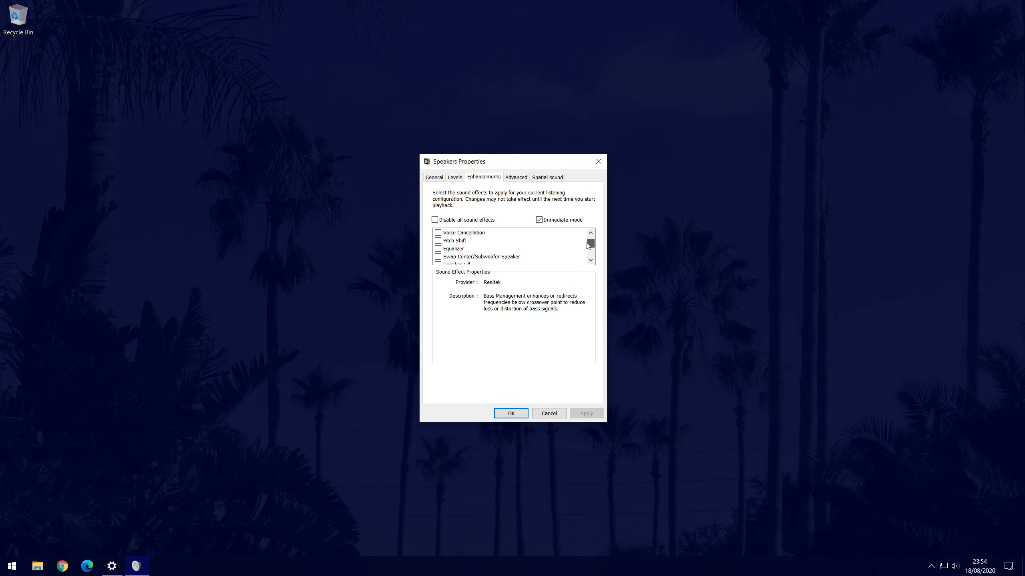
scroll(590, 243, "down", 3)
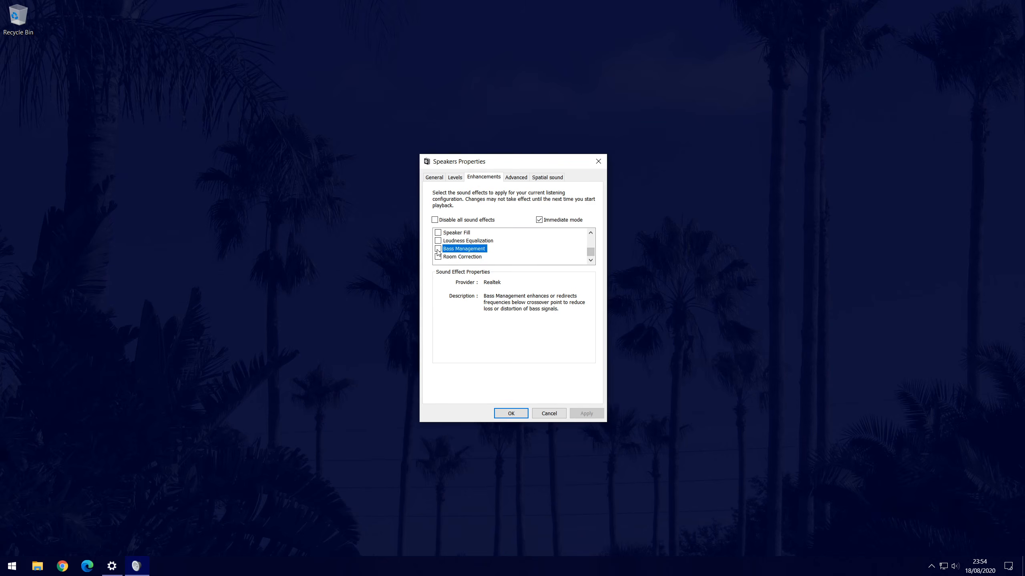
left_click_drag(591, 253, 591, 235)
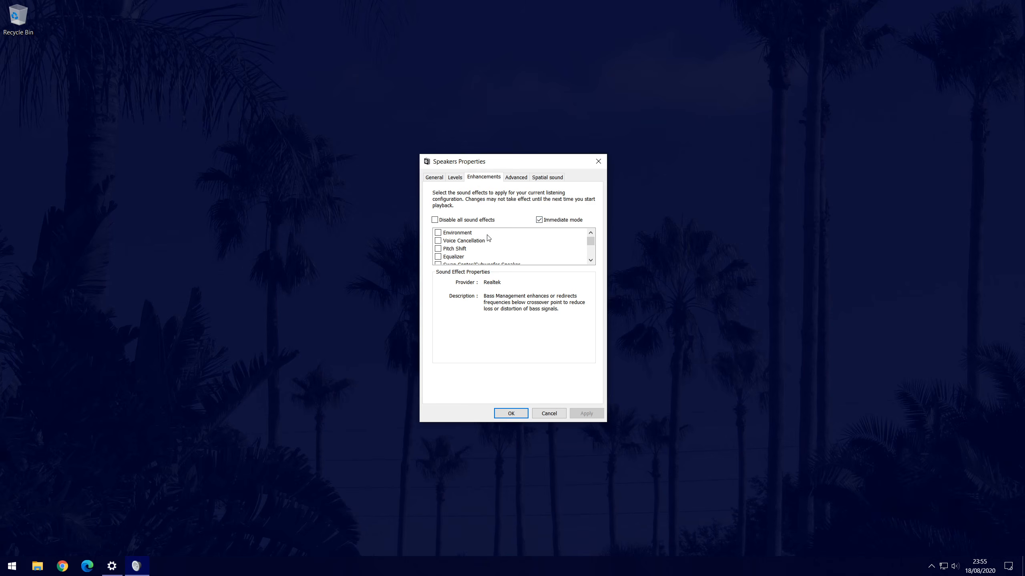
Open the graphic EQ of the speakers' Equalizer effect and look over its frequency bands from 31 to 16k.
scroll(472, 249, "down", 1)
left_click(456, 234)
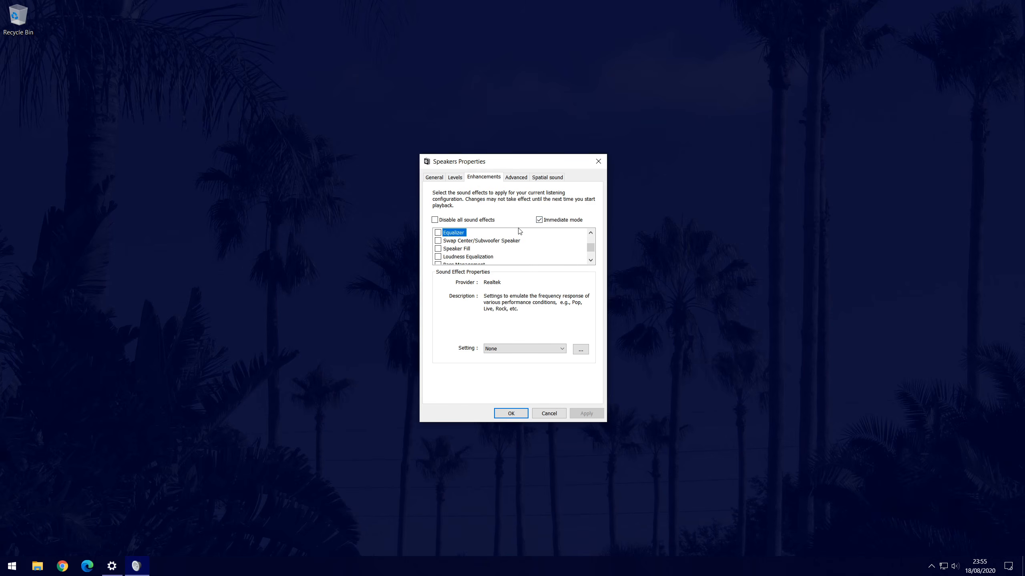
left_click(580, 350)
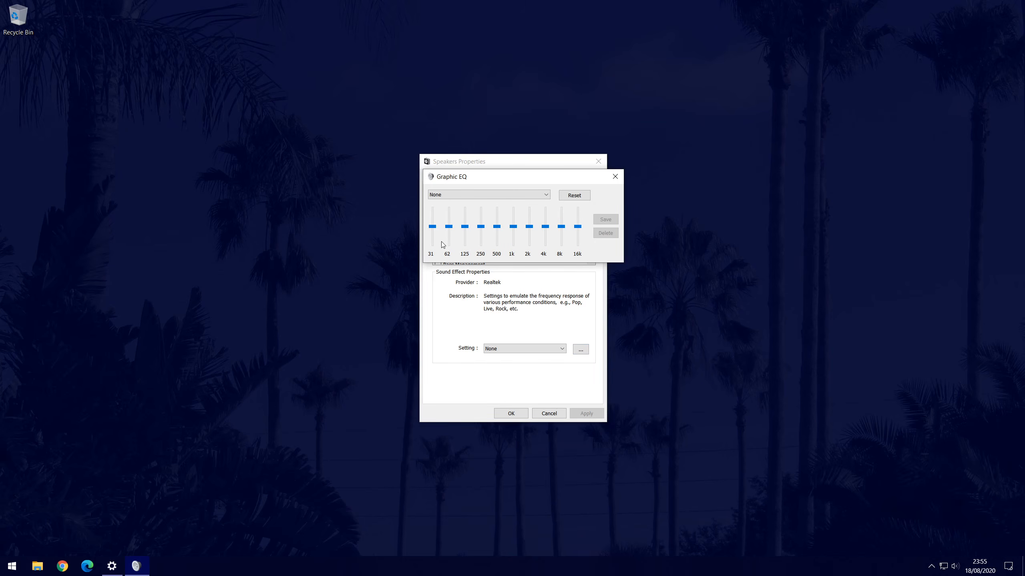
left_click_drag(431, 228, 483, 233)
left_click_drag(513, 218, 578, 218)
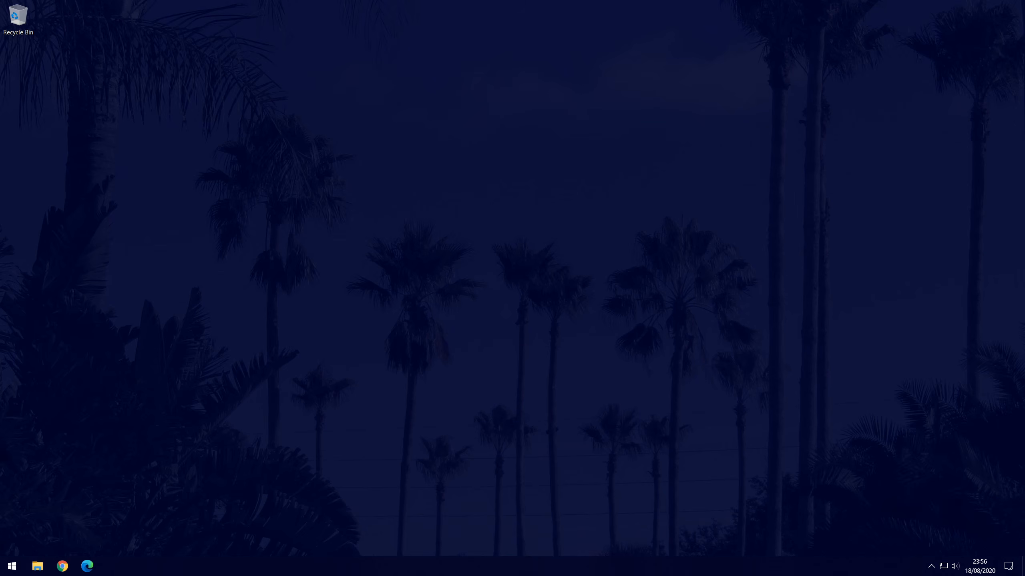
Run the Playing Audio troubleshooter from the Update & Security settings.
left_click(12, 566)
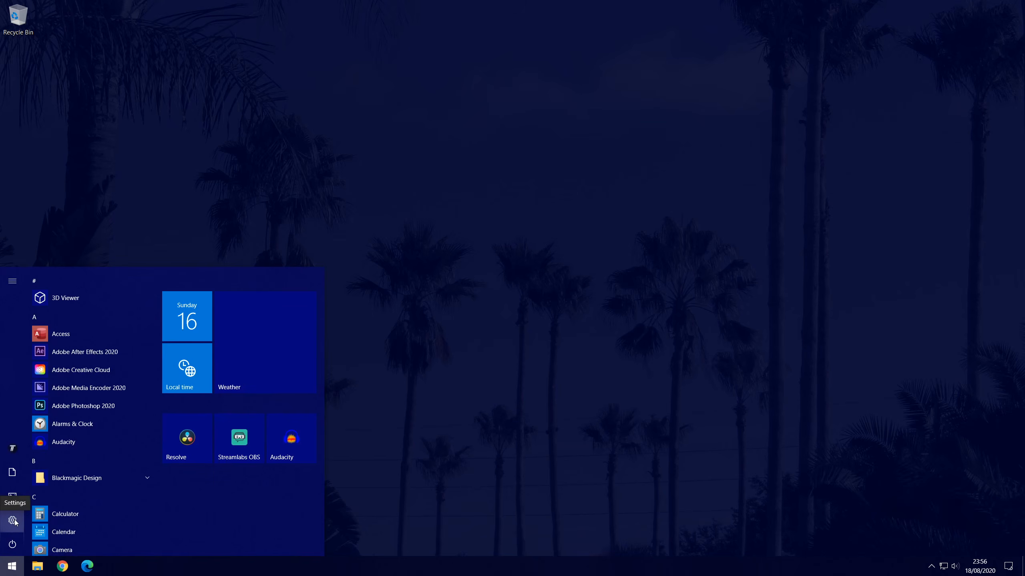
left_click(13, 521)
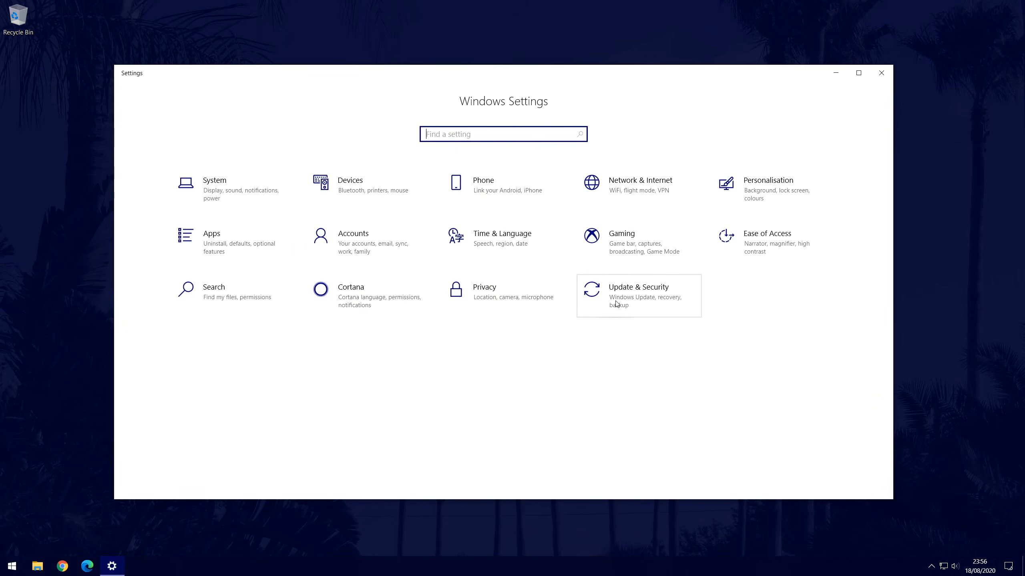
left_click(616, 303)
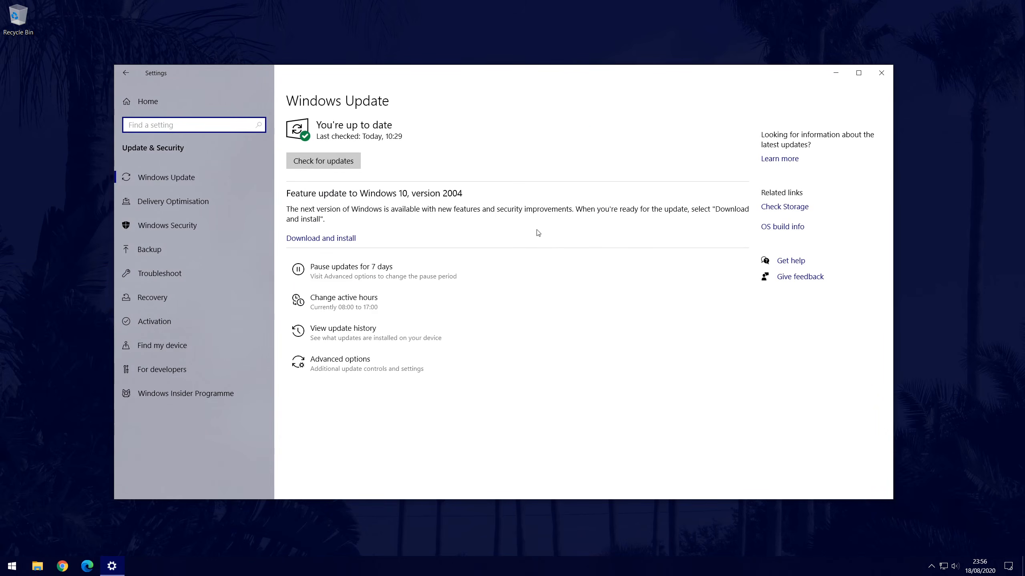
left_click(170, 270)
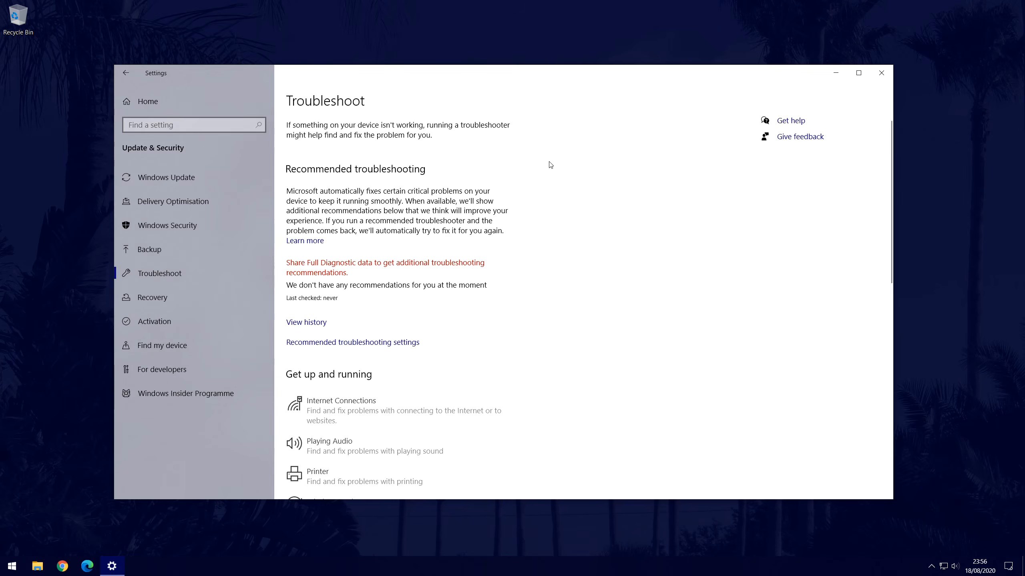
scroll(550, 164, "down", 1)
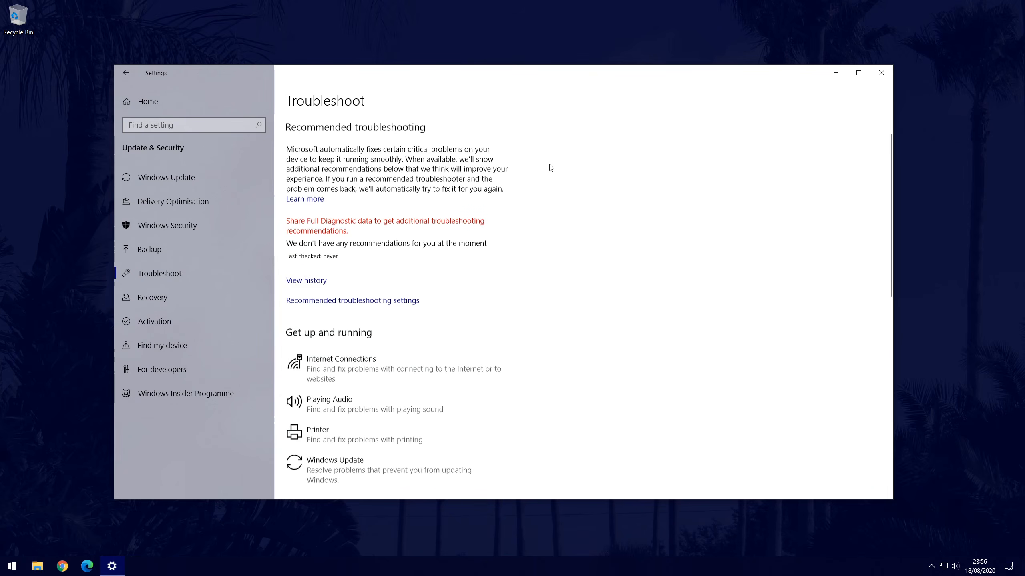
scroll(551, 167, "down", 4)
left_click(351, 251)
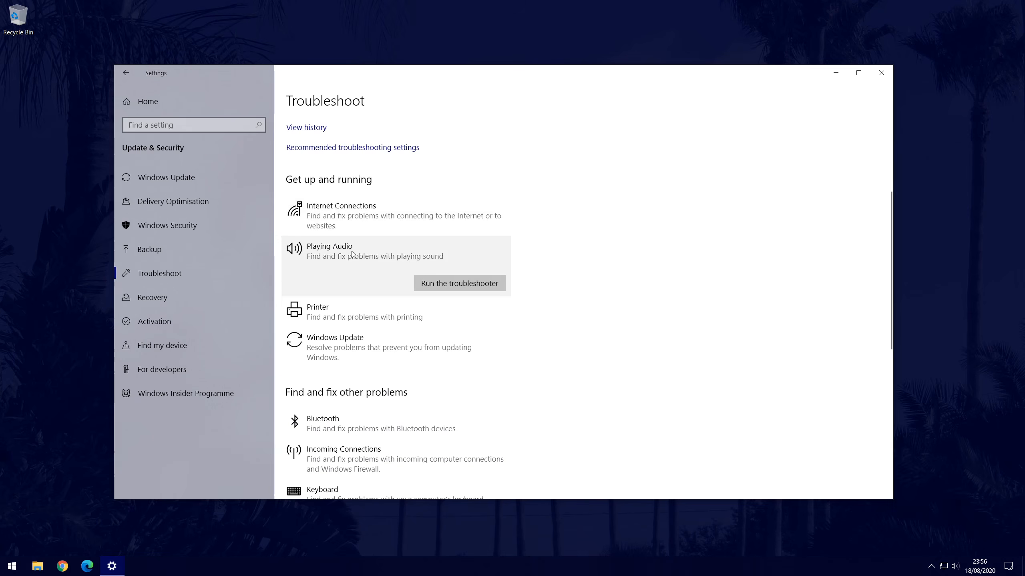
left_click(467, 280)
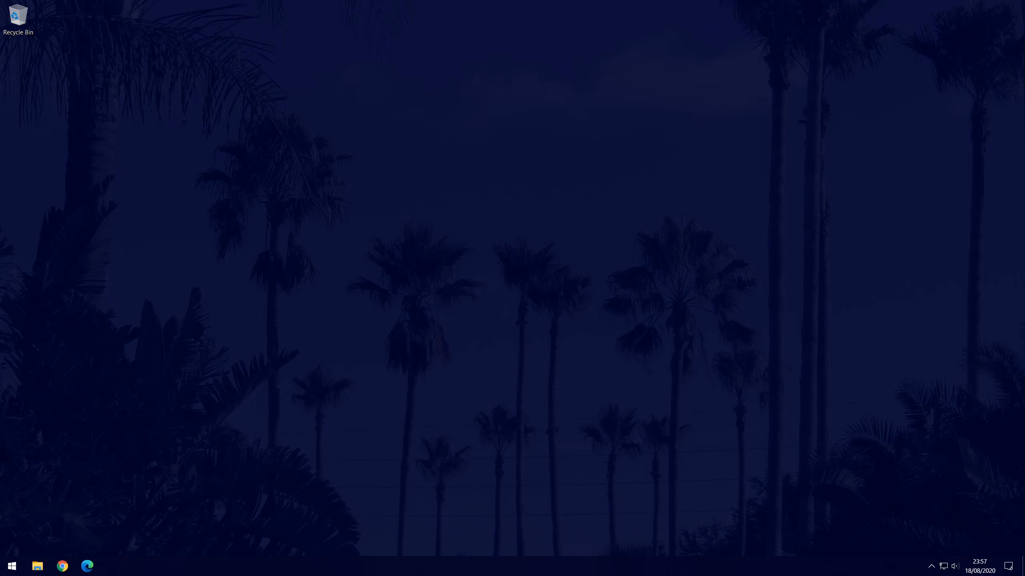
Search Windows for "dev" and open Device Manager.
key("super")
type("dev")
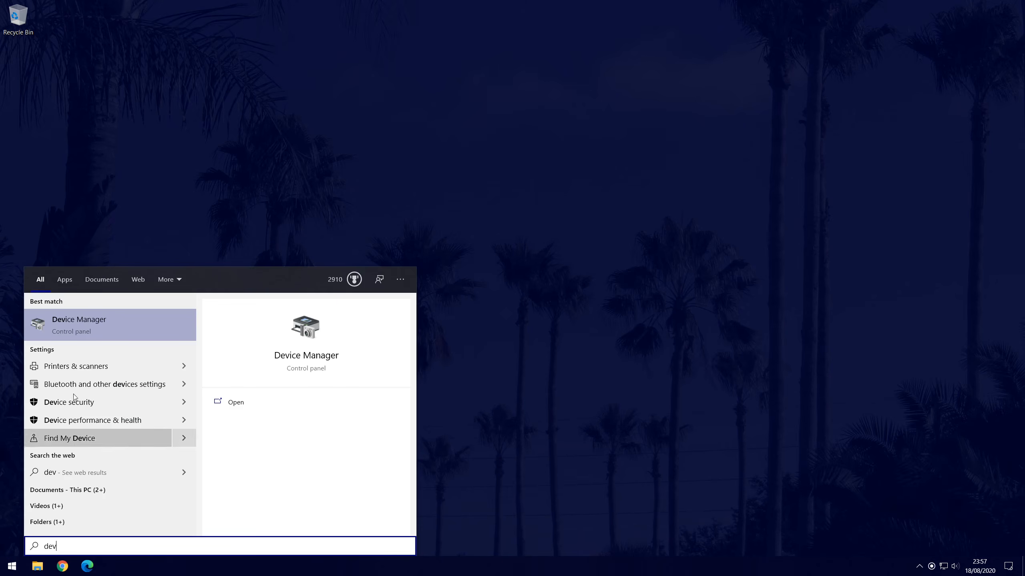
left_click(92, 322)
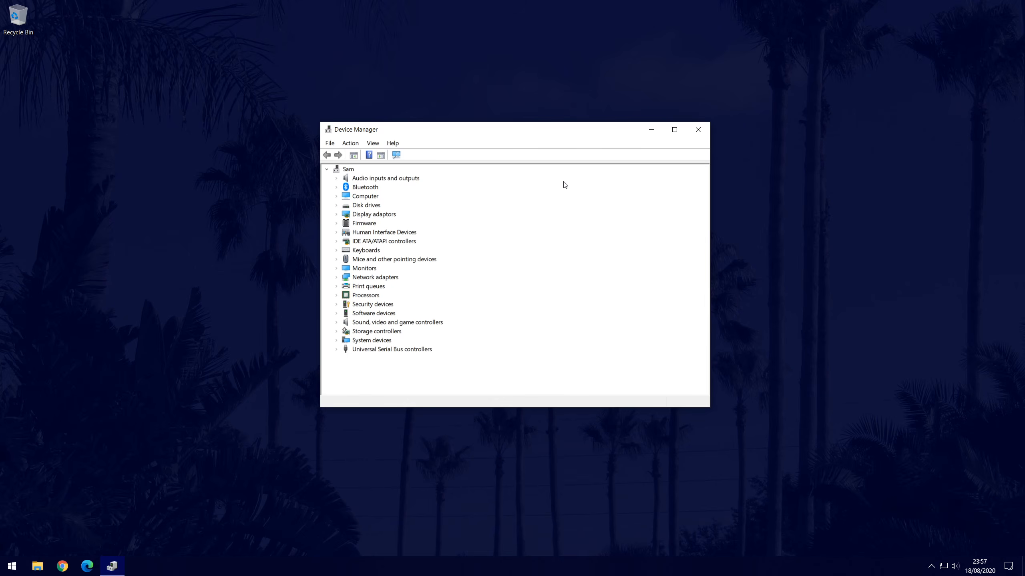
Open the driver properties of Speakers (Realtek High Definition Audio) under Audio inputs and outputs.
left_click(336, 179)
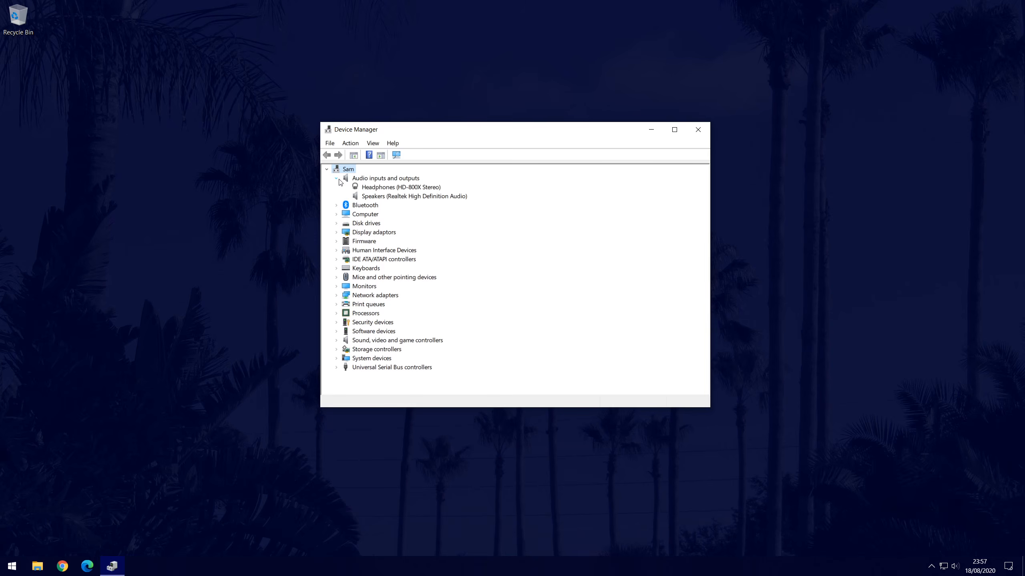
left_click(407, 199)
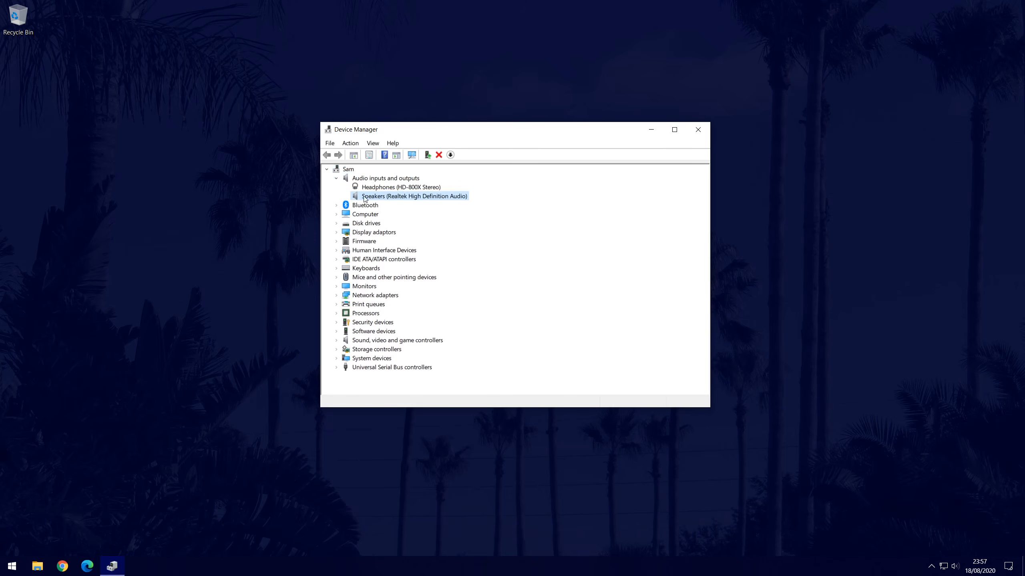
double_click(385, 199)
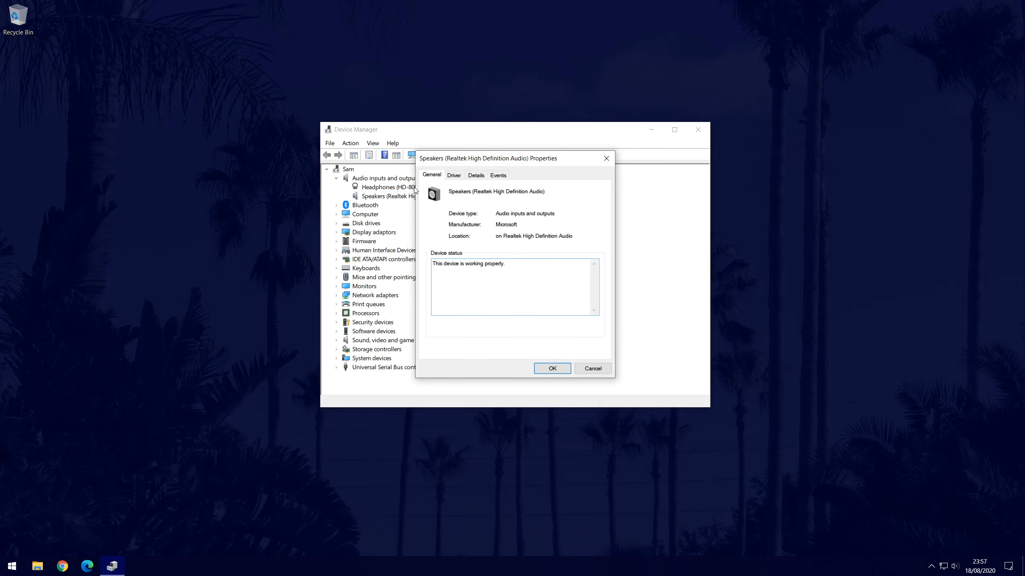
left_click(455, 176)
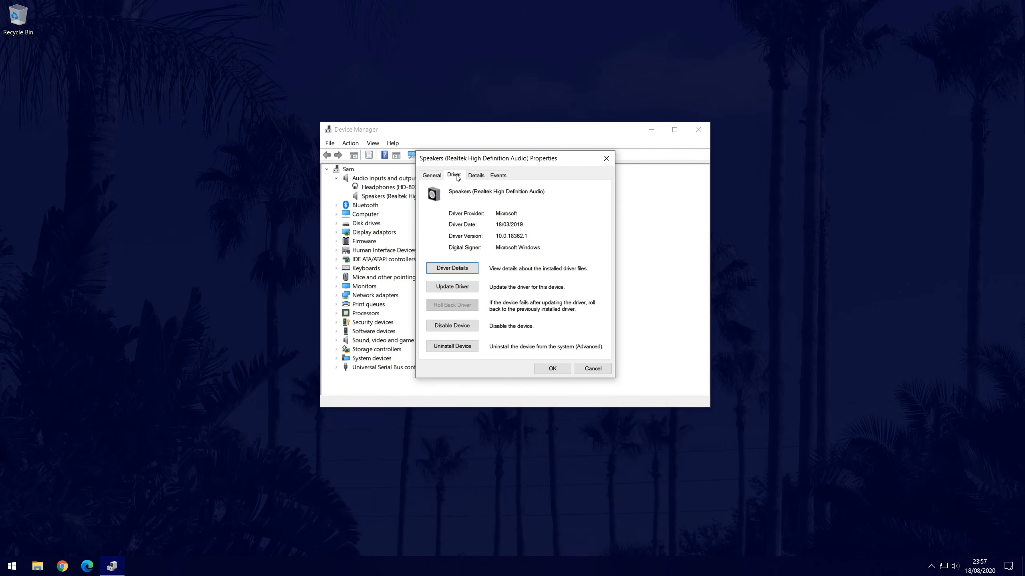
Search automatically for updated driver software for Speakers (Realtek High Definition Audio).
left_click(471, 293)
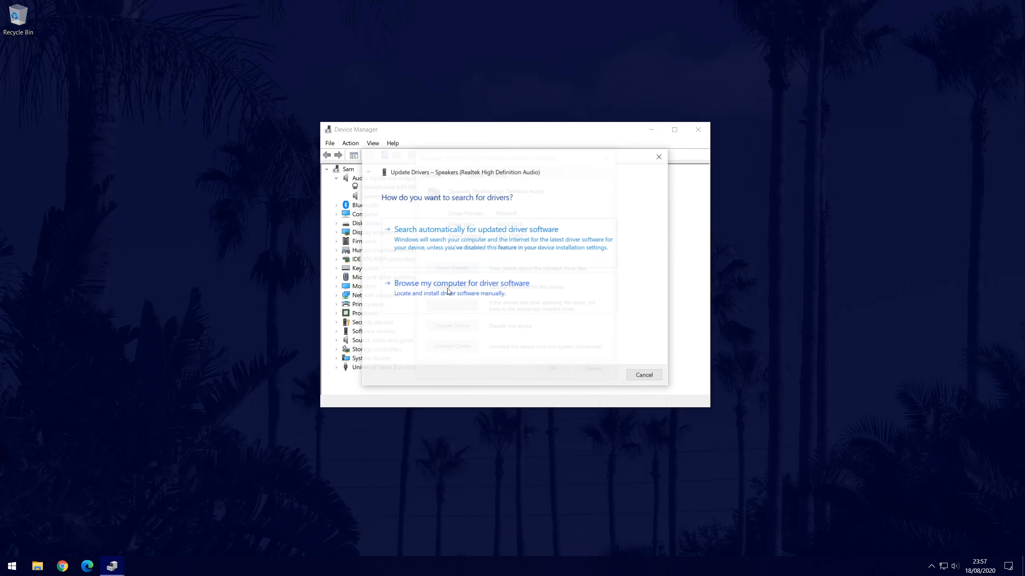
left_click(486, 243)
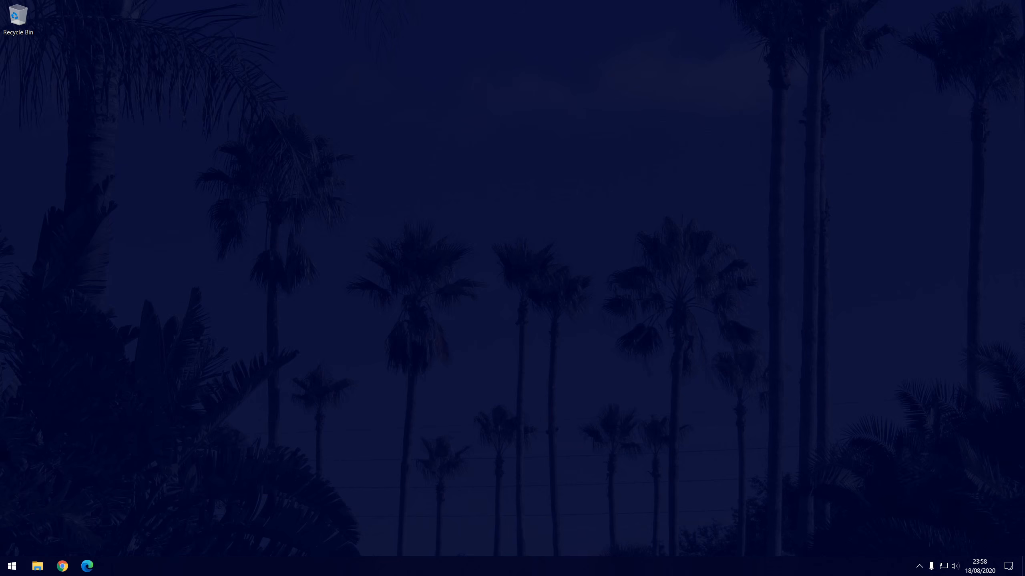
Run the Recording Audio troubleshooter from the Update & Security settings.
left_click(11, 566)
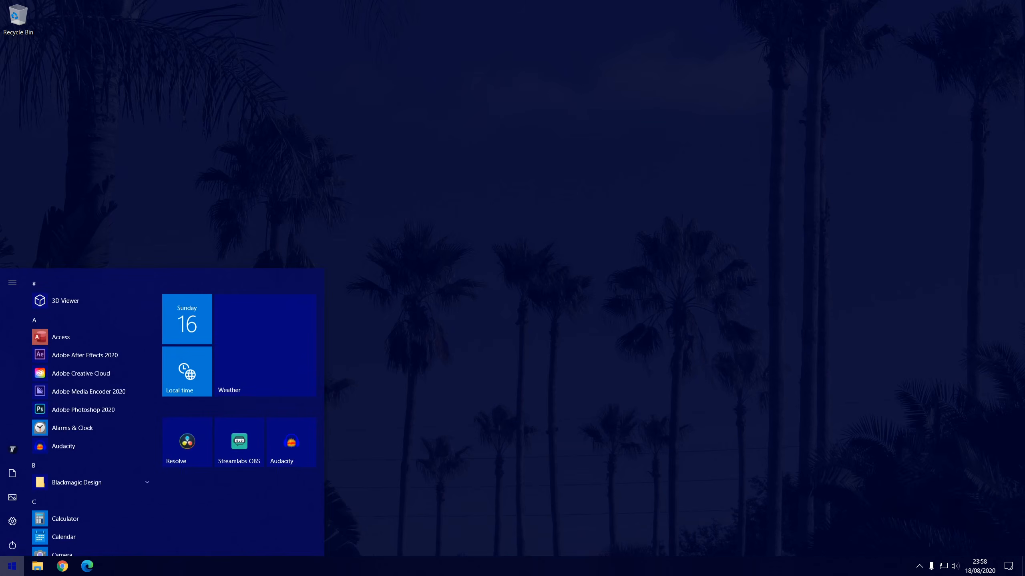
left_click(15, 527)
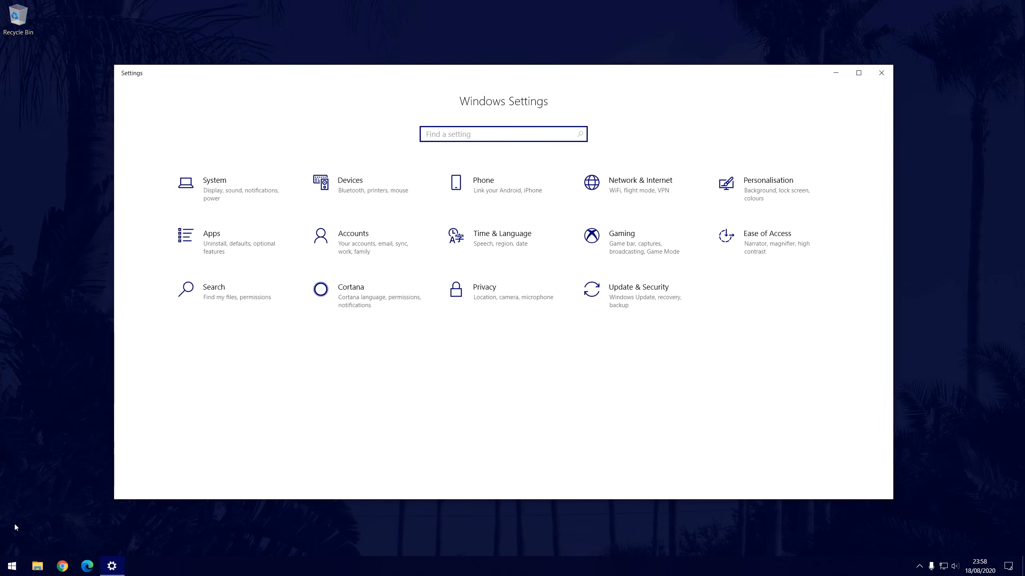
left_click(662, 301)
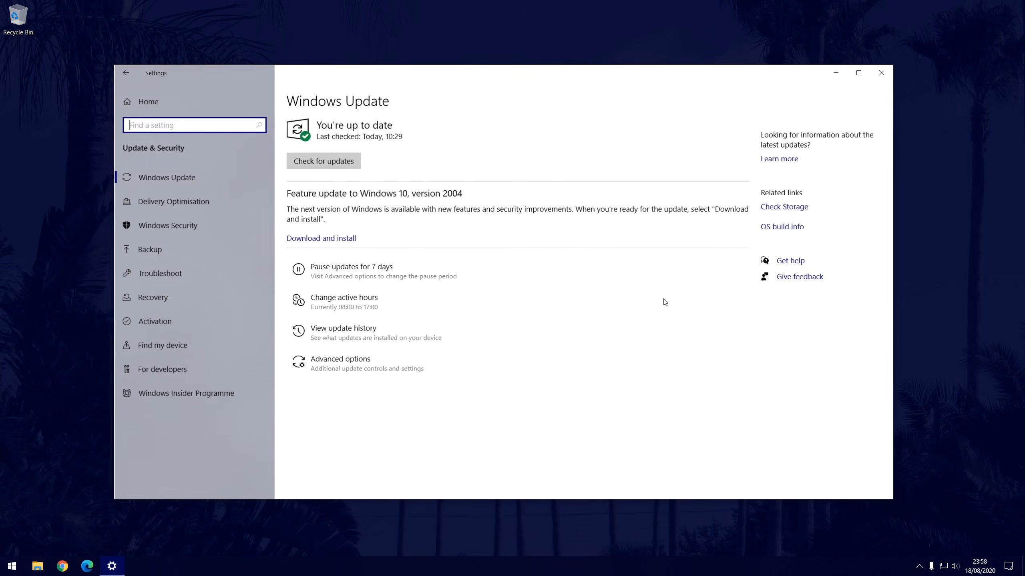
left_click(232, 276)
scroll(397, 224, "down", 8)
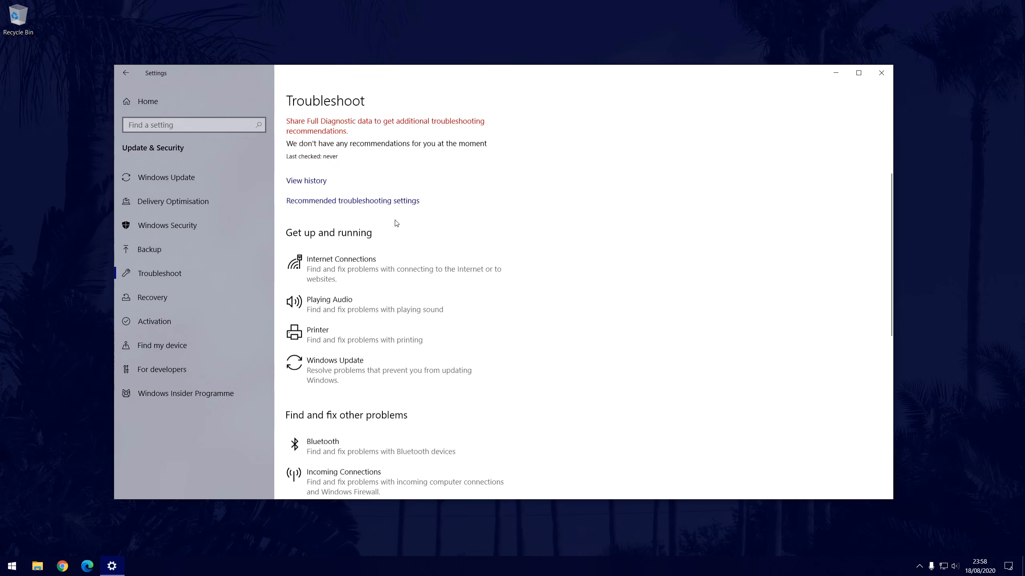
scroll(396, 221, "down", 2)
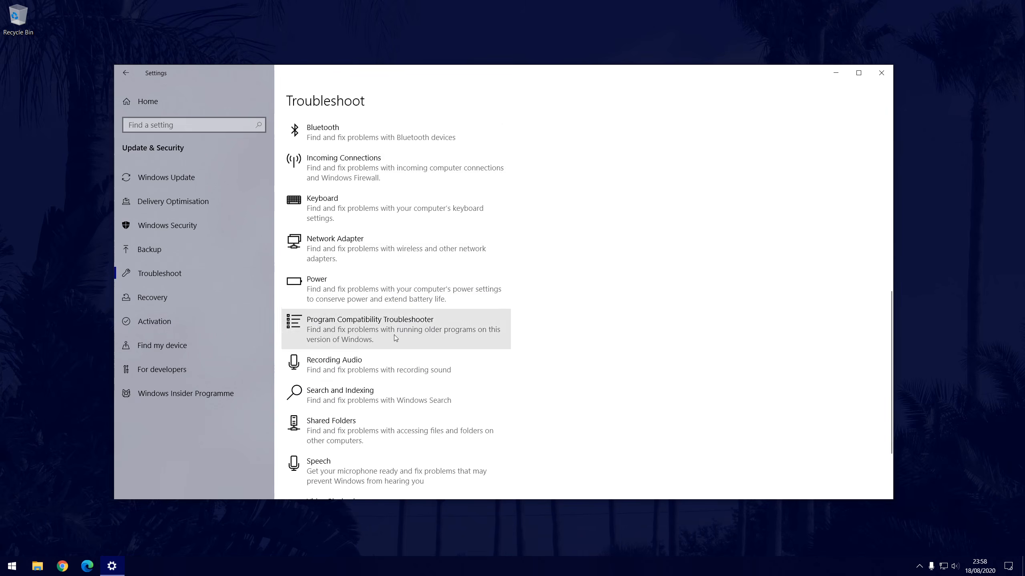
left_click(385, 367)
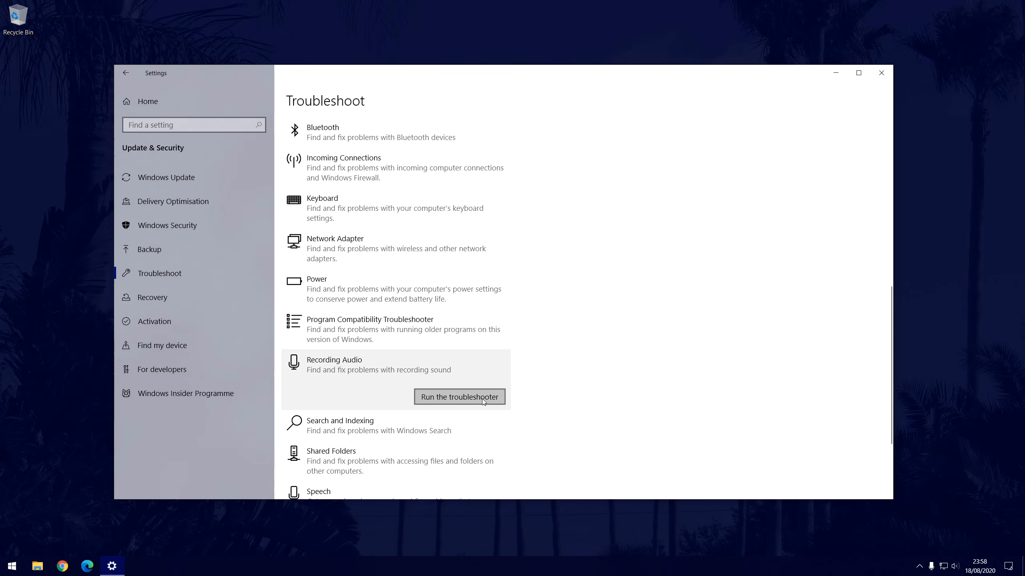
left_click(482, 399)
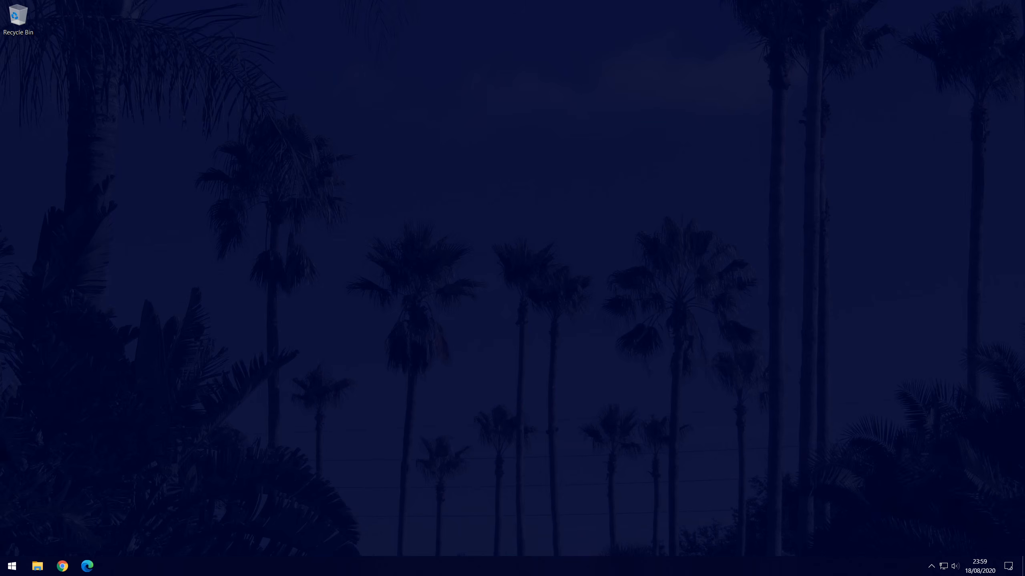
Search Windows for "devi" and open Device Manager.
left_click(12, 566)
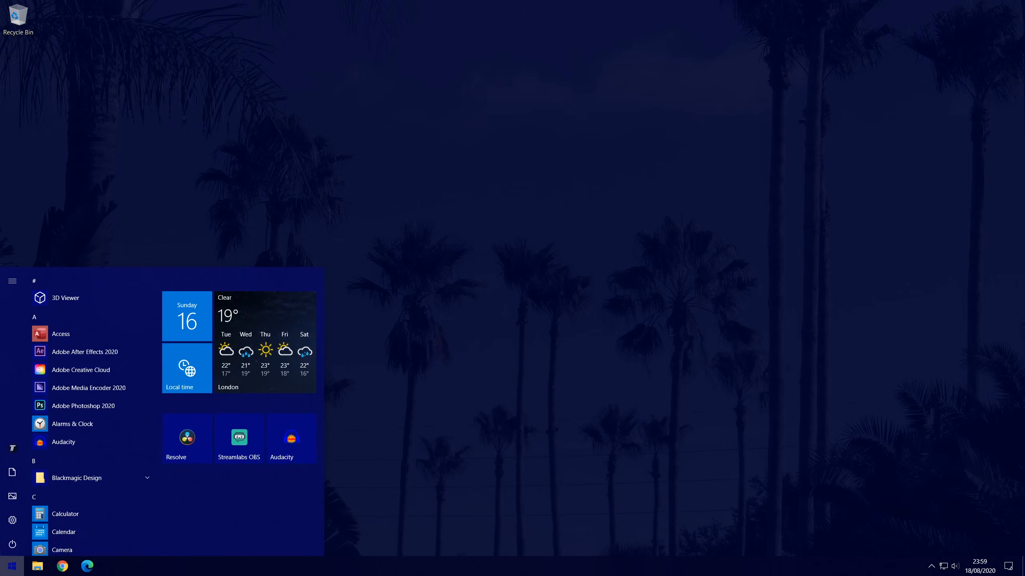
left_click(12, 566)
type("devi")
left_click(159, 317)
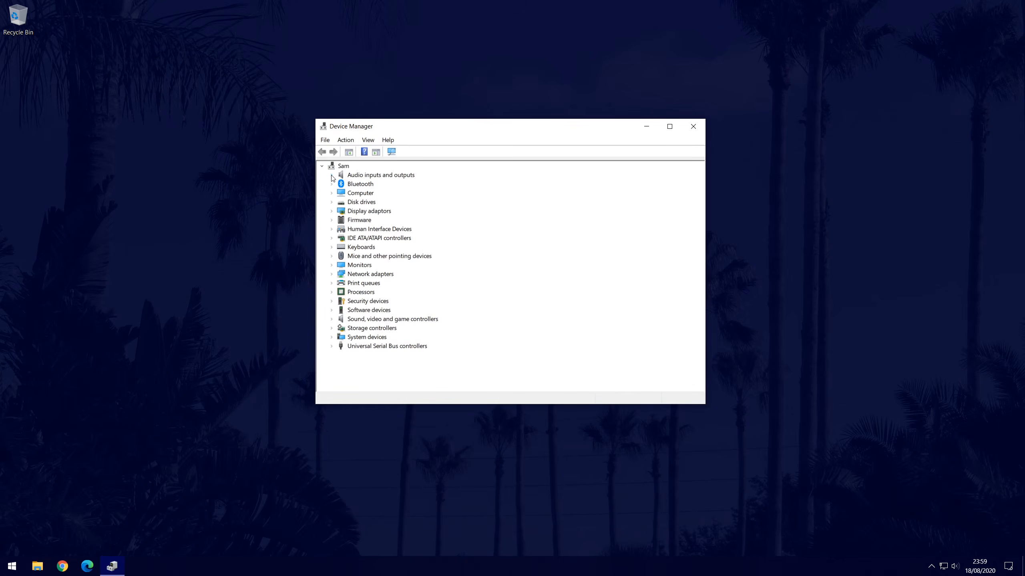
Search automatically for updated driver software for Microphone (Yeti Stereo Microphone) under Audio inputs and outputs.
left_click(331, 177)
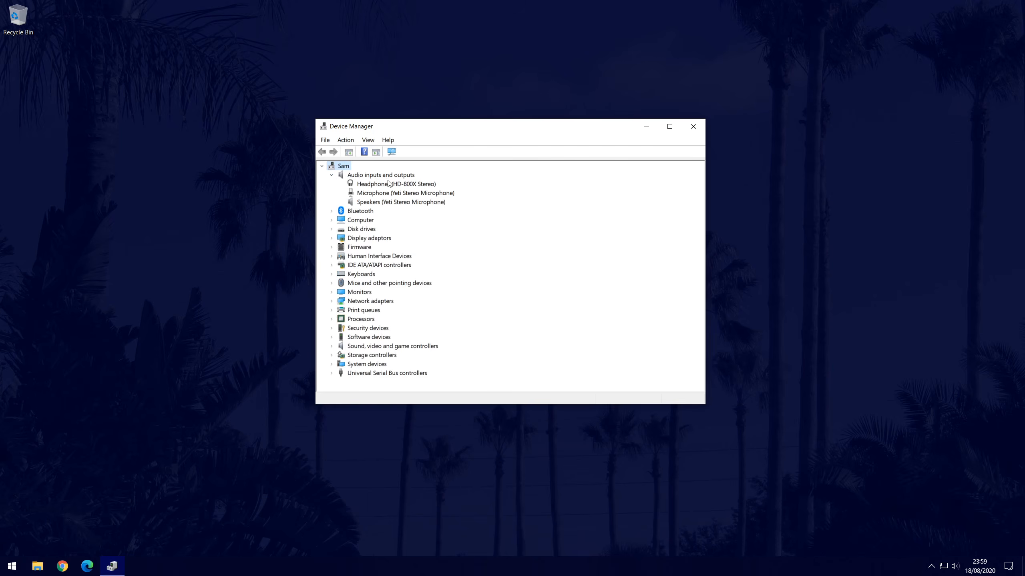
left_click(373, 195)
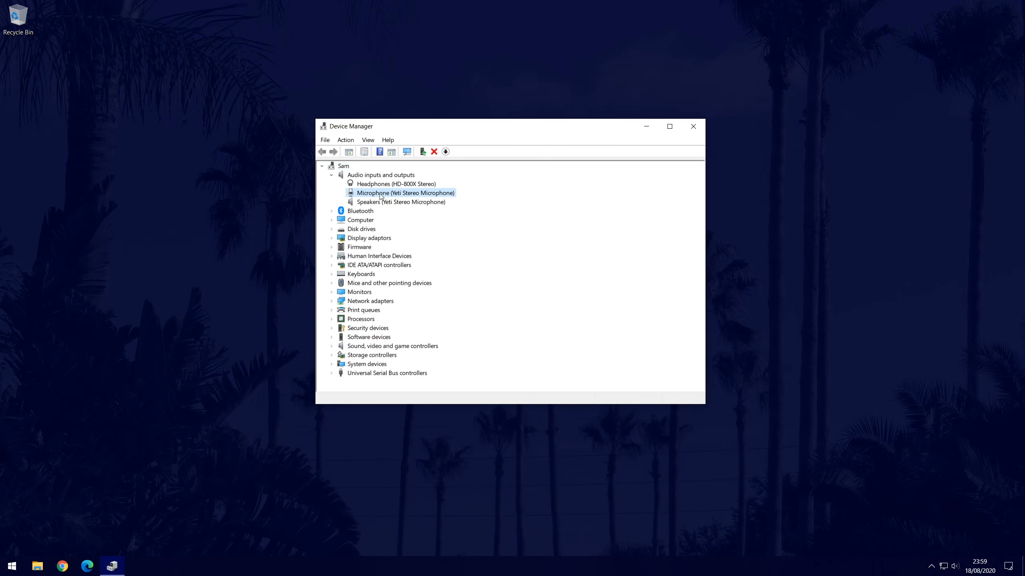
double_click(380, 195)
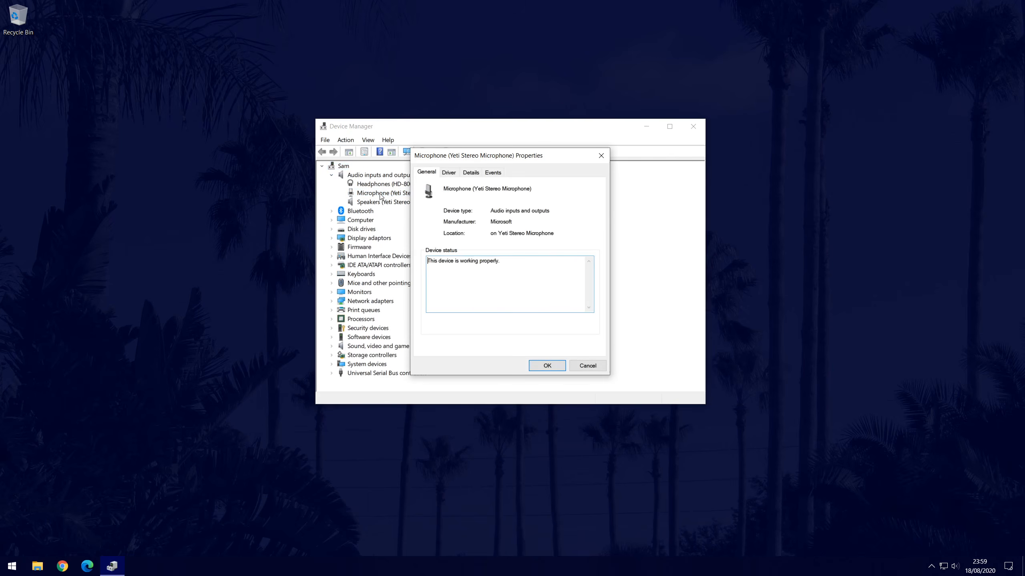
left_click(452, 174)
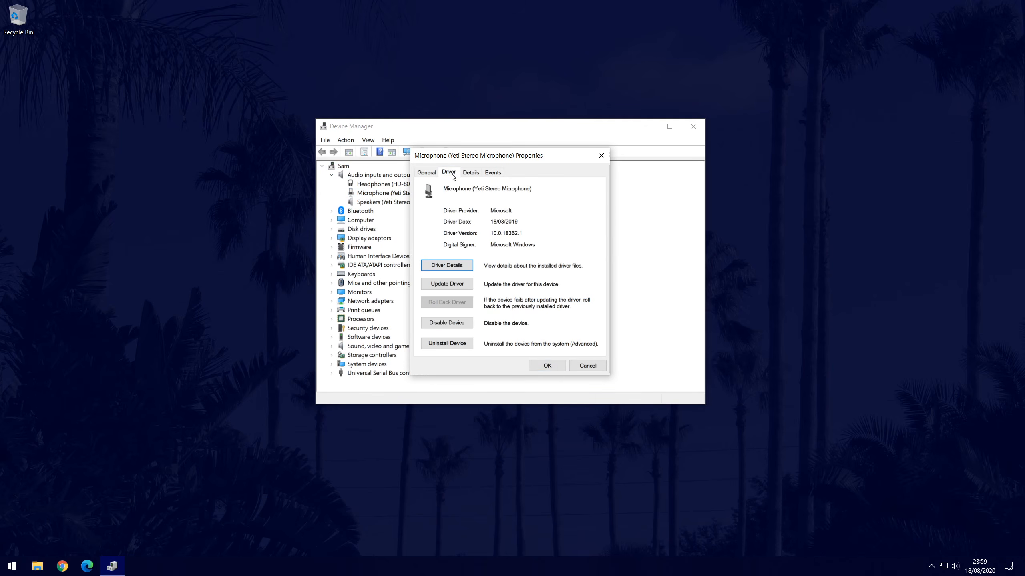
left_click(461, 284)
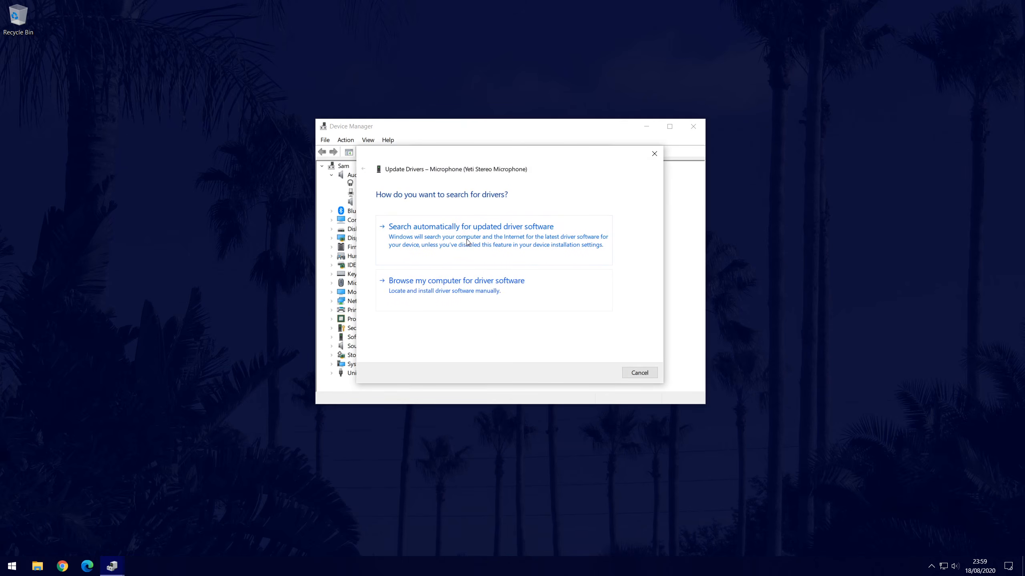
left_click(469, 239)
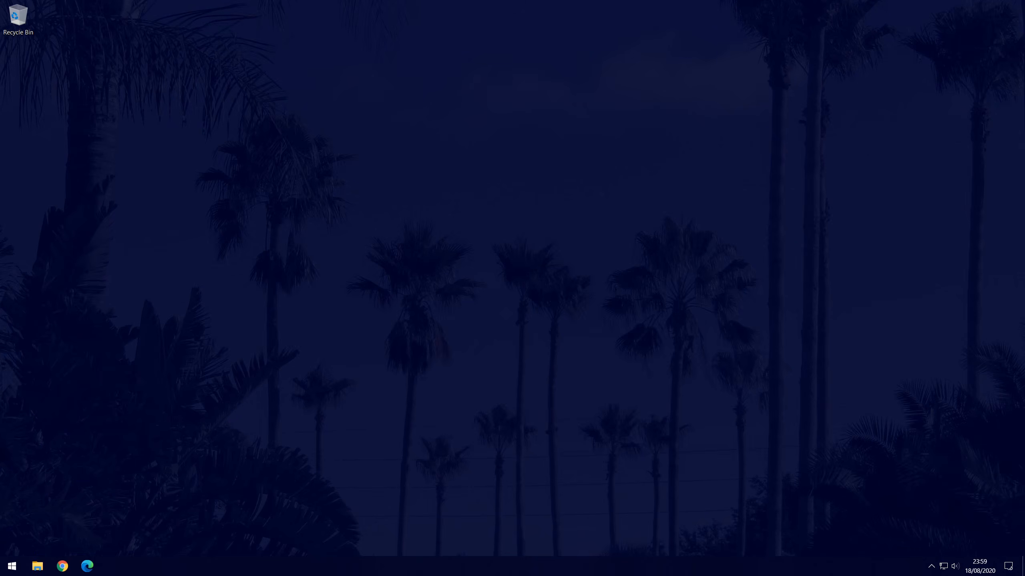
Open the Sound Control Panel from the System sound settings and display its recording devices.
key("super+i")
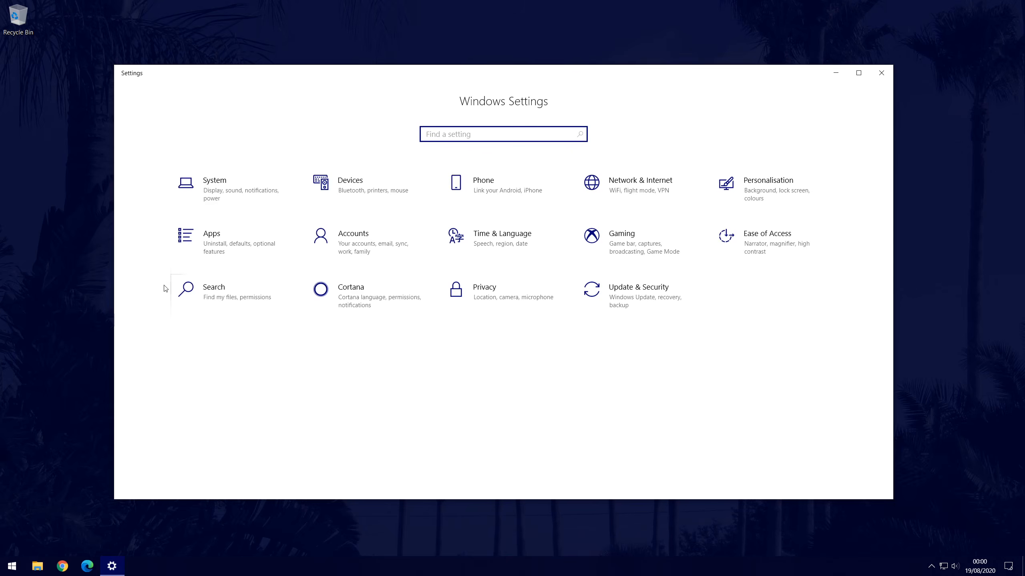
left_click(216, 206)
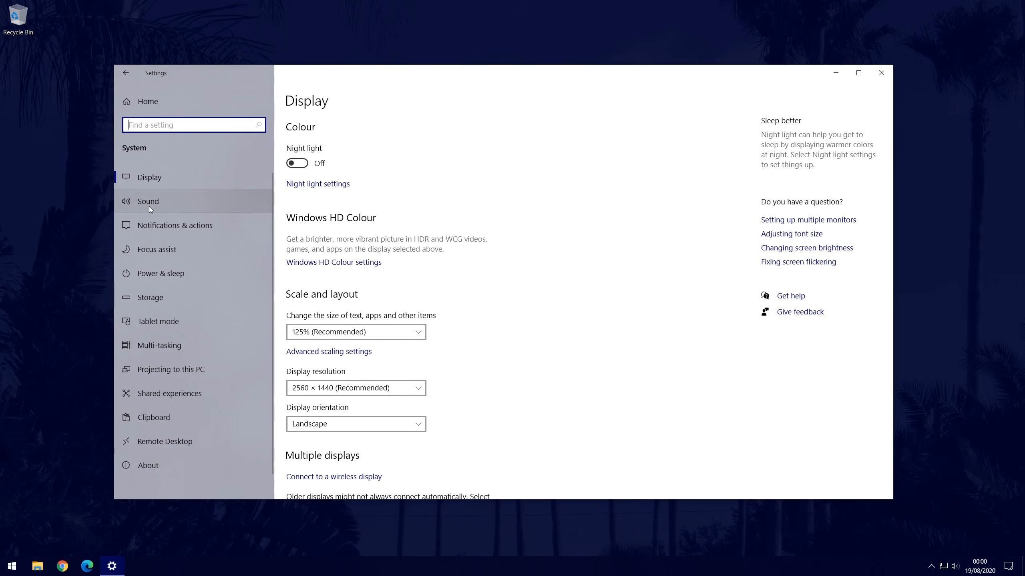
left_click(217, 207)
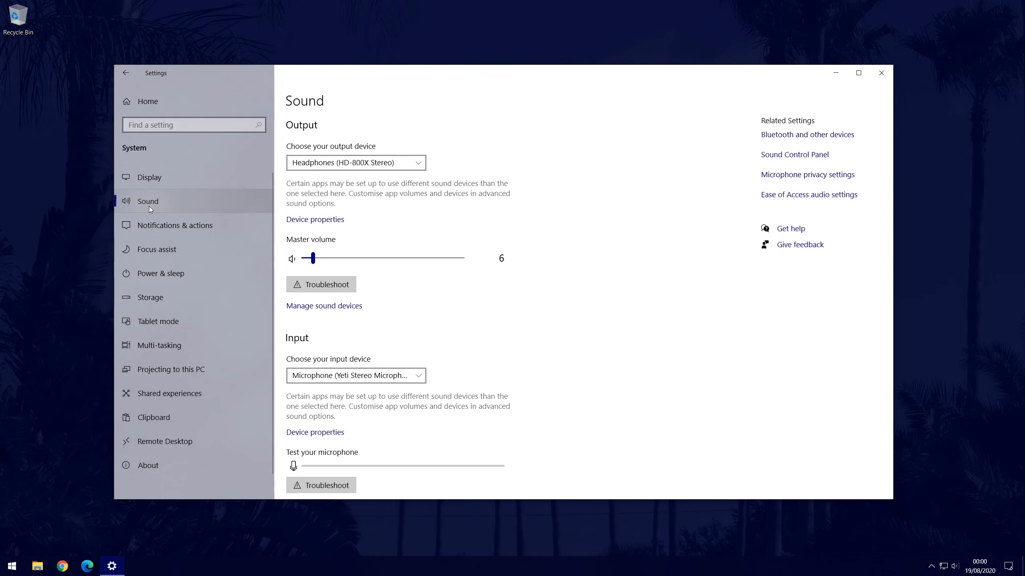
left_click(800, 155)
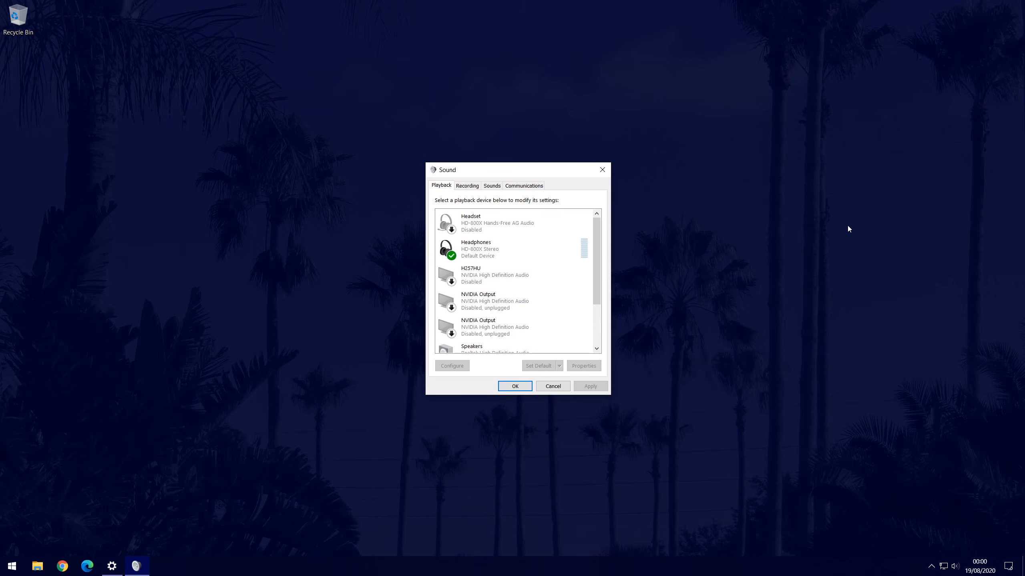
left_click(468, 189)
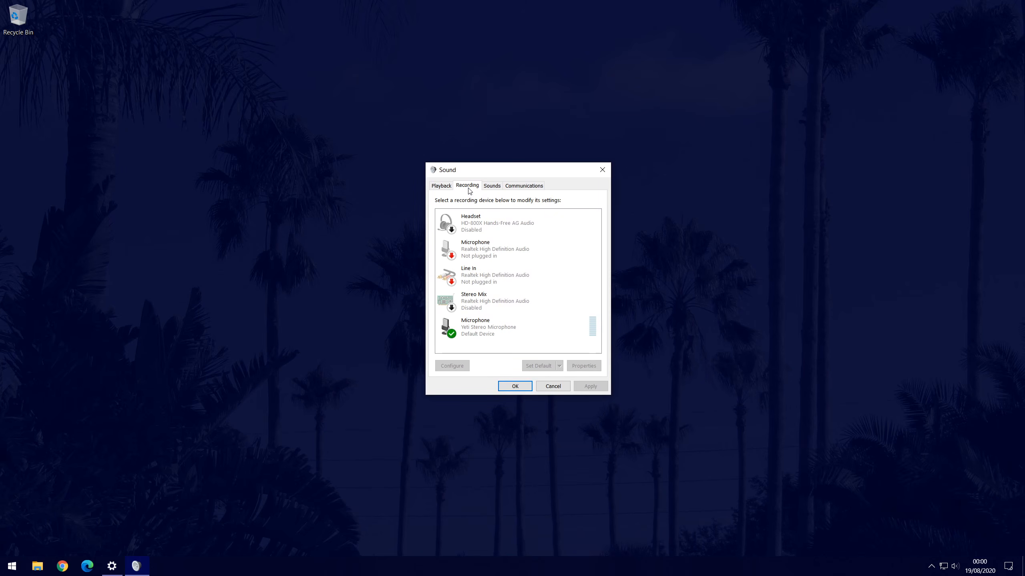
Set the Yeti microphone's default format to 2 channel, 16 bit, 48000 Hz (DVD Quality), apply it despite use by another application, and open its levels.
double_click(496, 326)
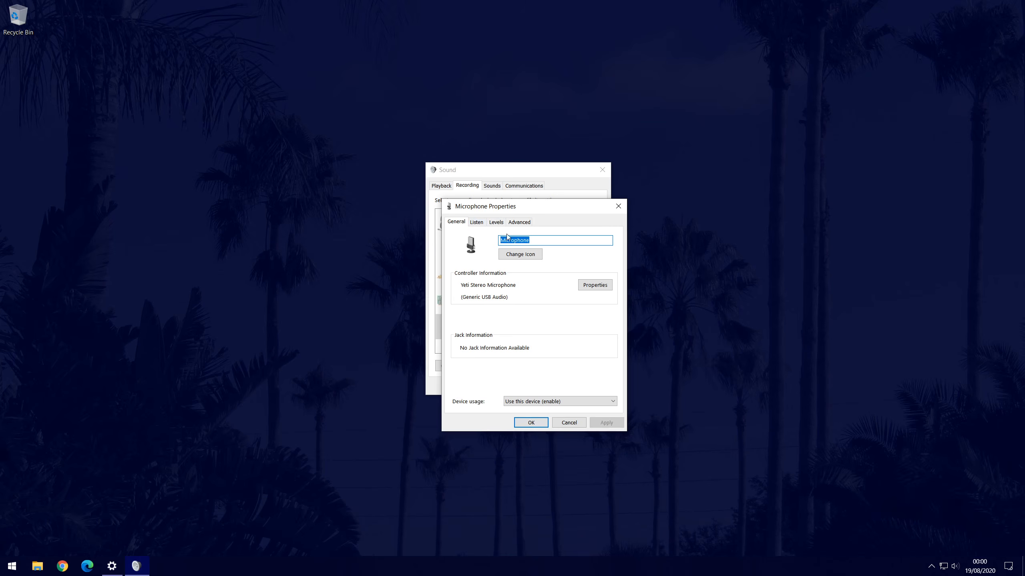
left_click(524, 225)
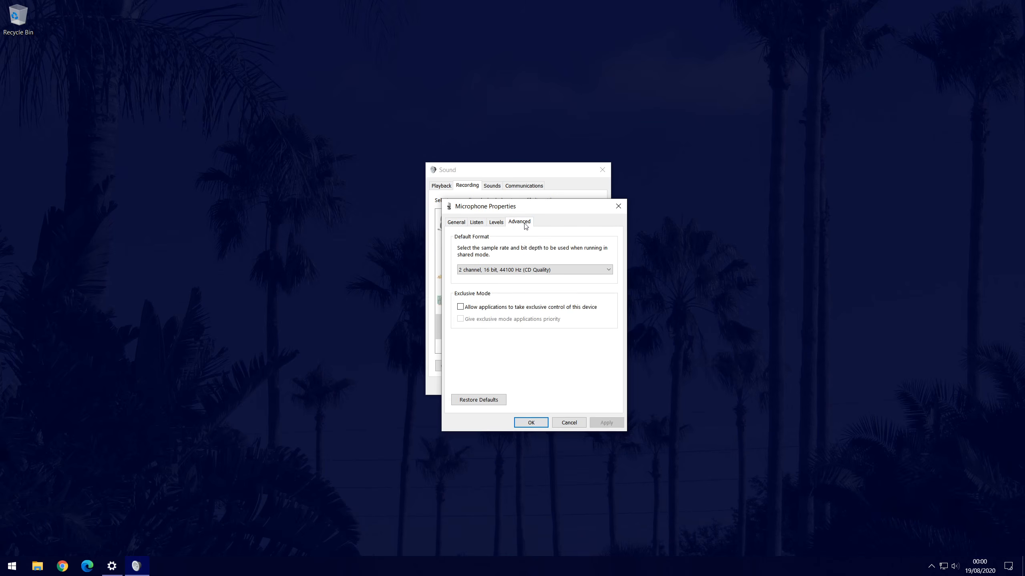
left_click(523, 270)
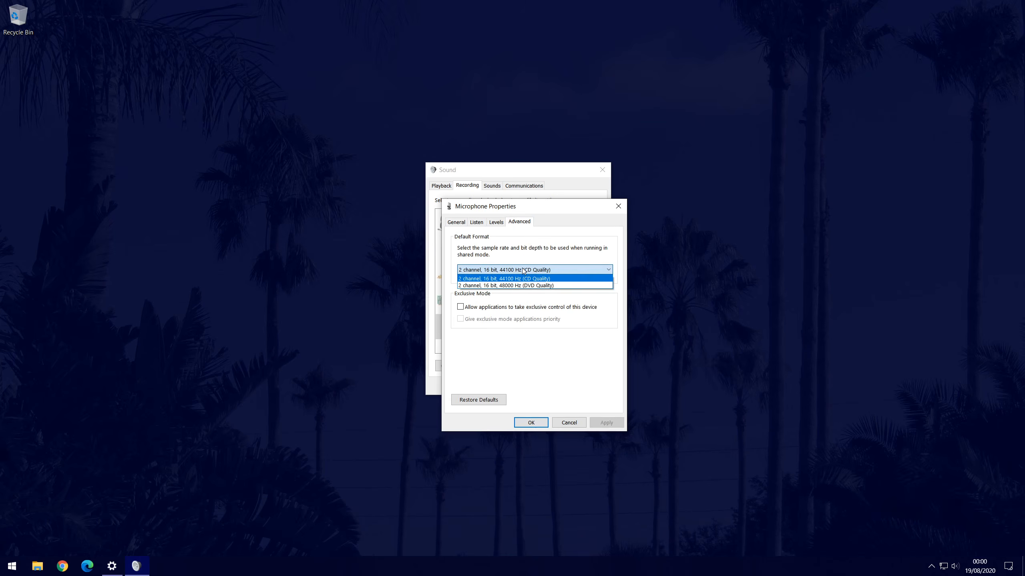
left_click(555, 286)
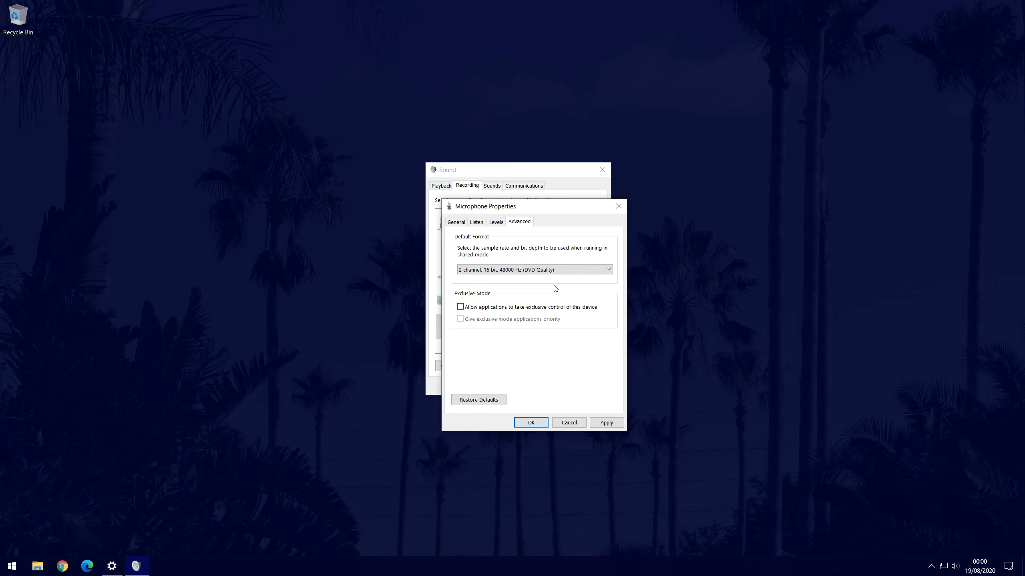
left_click(554, 270)
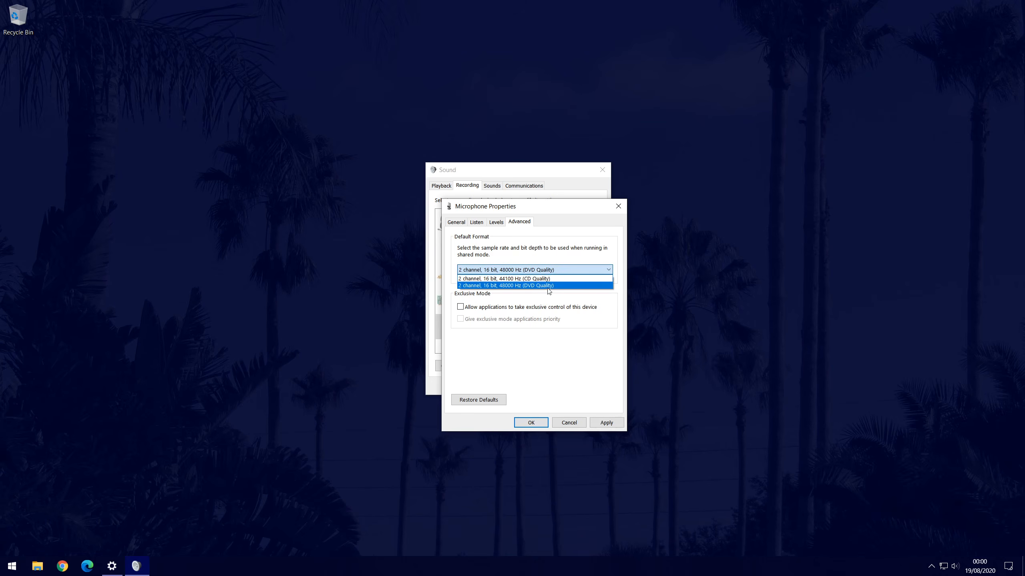
left_click(547, 286)
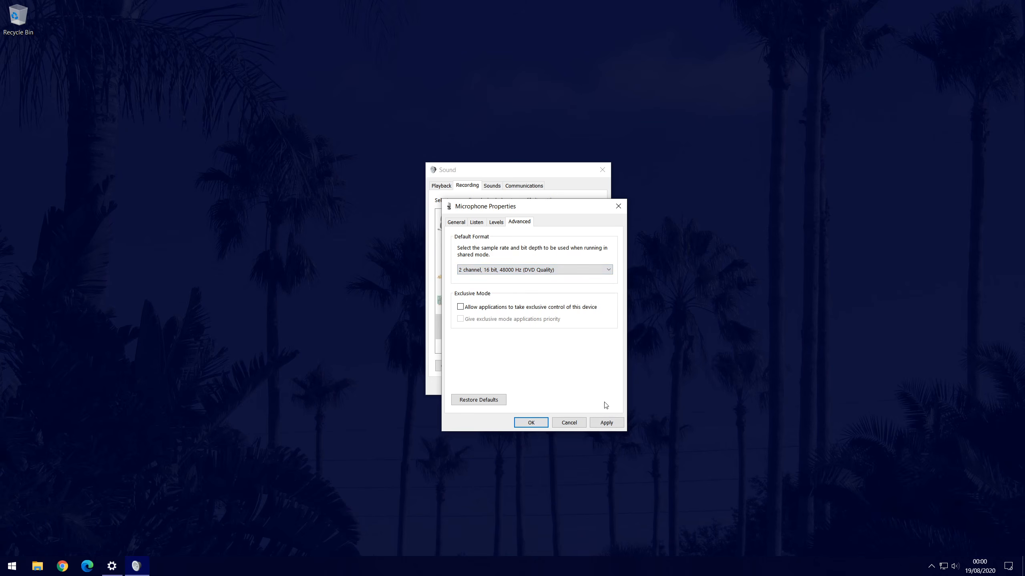
left_click(607, 422)
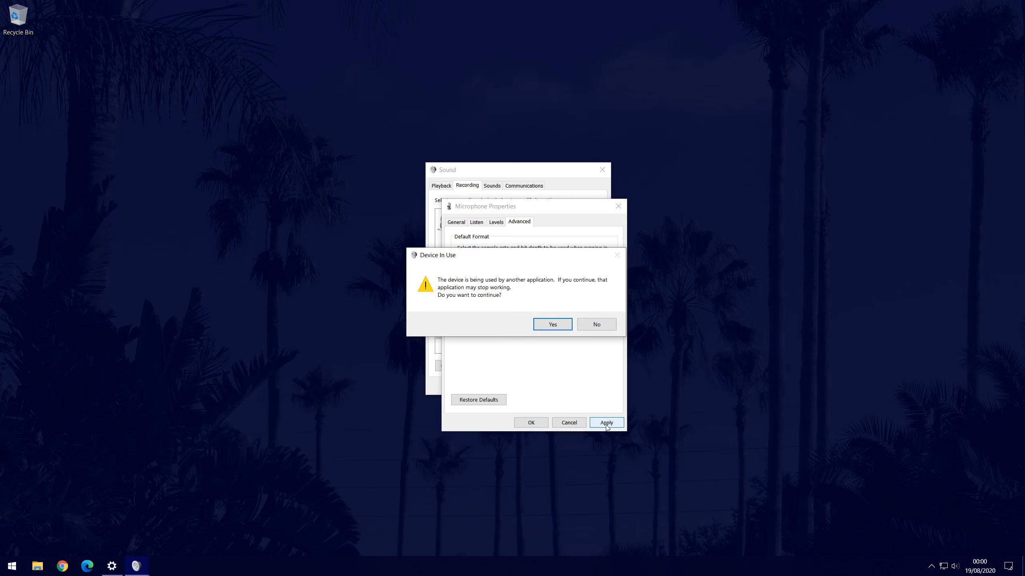
left_click(553, 326)
left_click(496, 222)
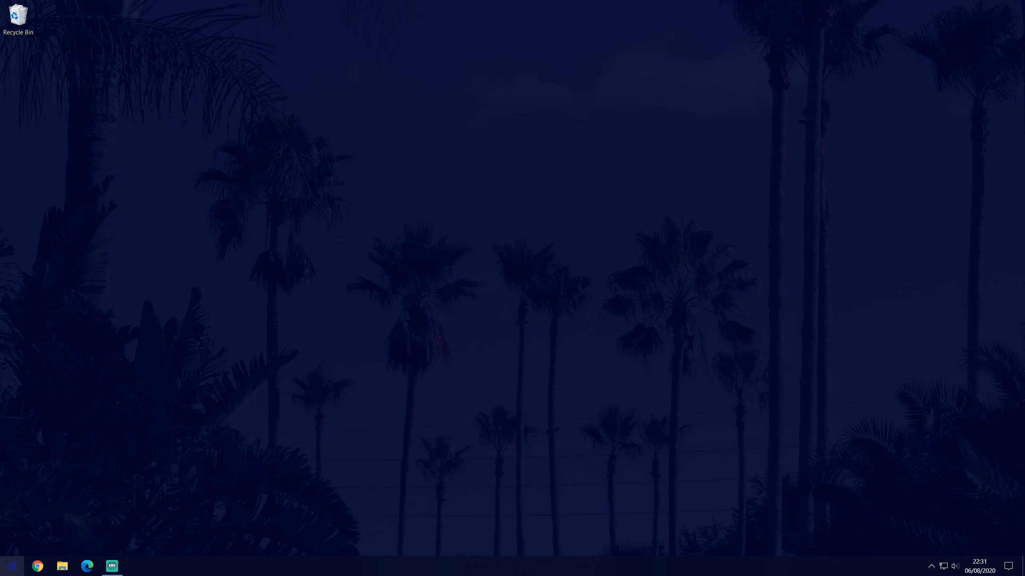
Open the Captures page of the Gaming settings and examine the recorded audio options.
left_click(11, 566)
left_click(9, 523)
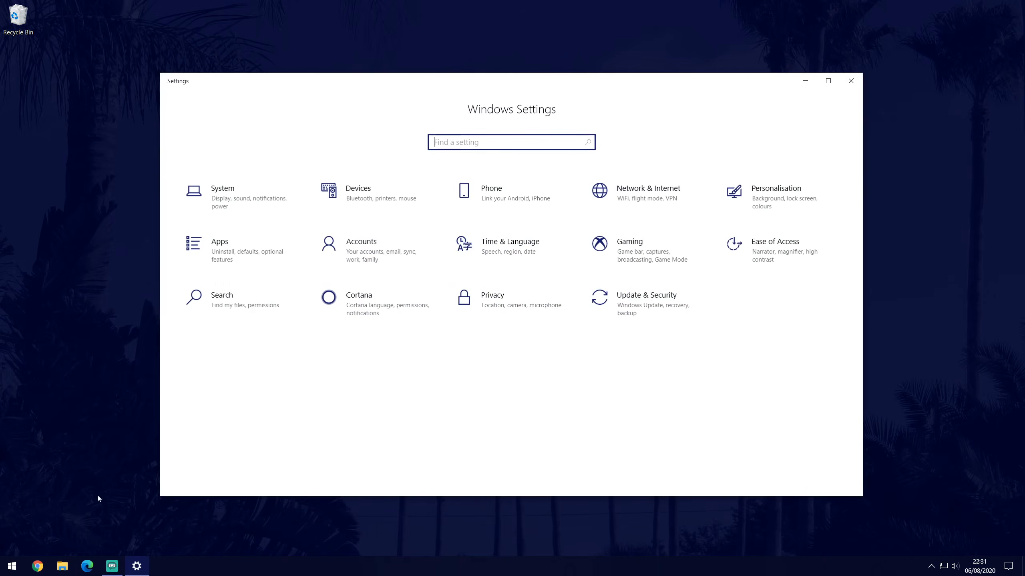
left_click(640, 263)
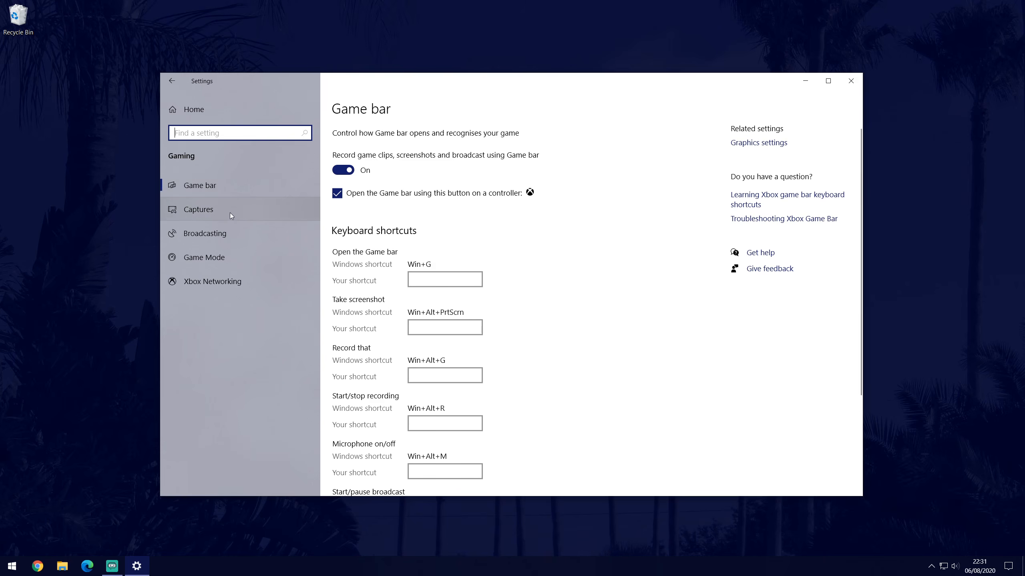
left_click(198, 209)
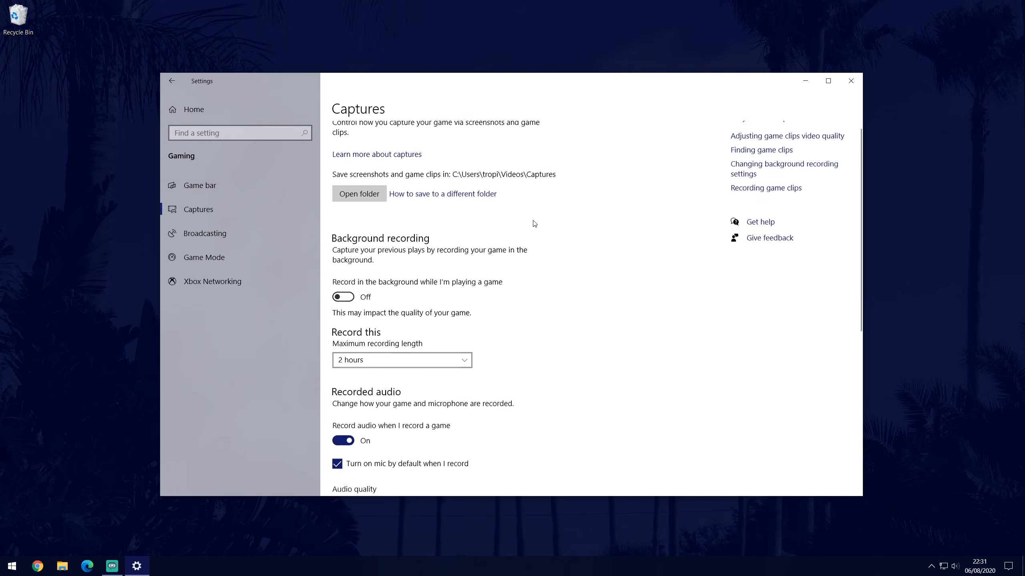
scroll(532, 222, "down", 5)
left_click(388, 326)
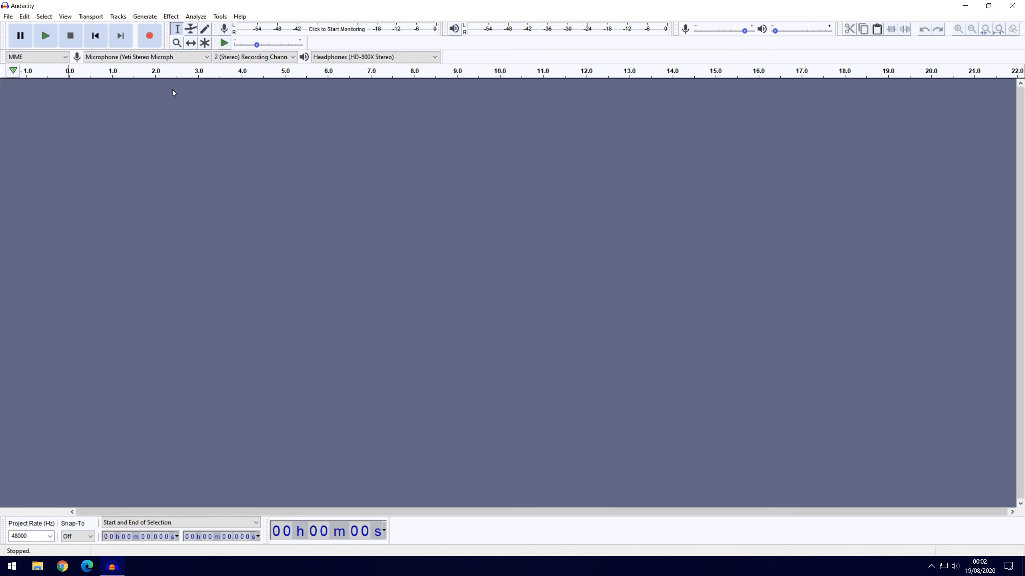
Record a stereo track from the Yeti Stereo Microphone in Audacity.
left_click(149, 35)
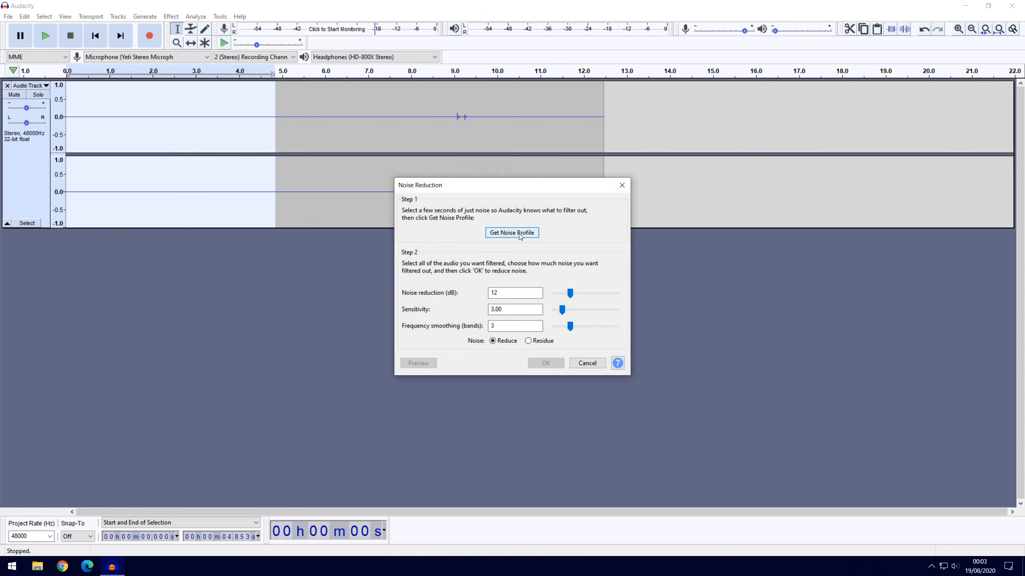
Close the Noise Reduction dialog, select the entire recorded audio track and open the list of effects.
left_click(627, 189)
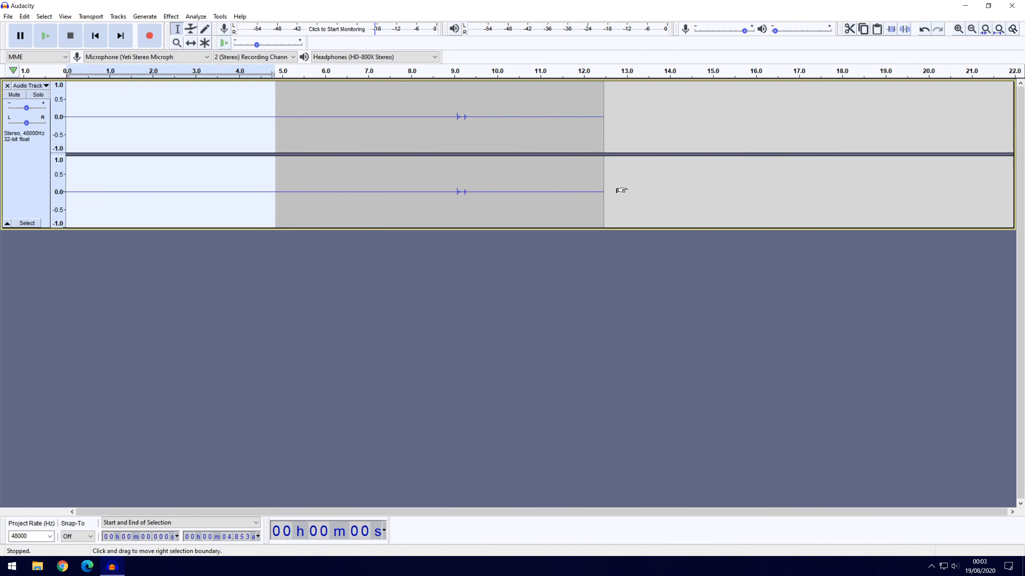
double_click(579, 168)
left_click(171, 16)
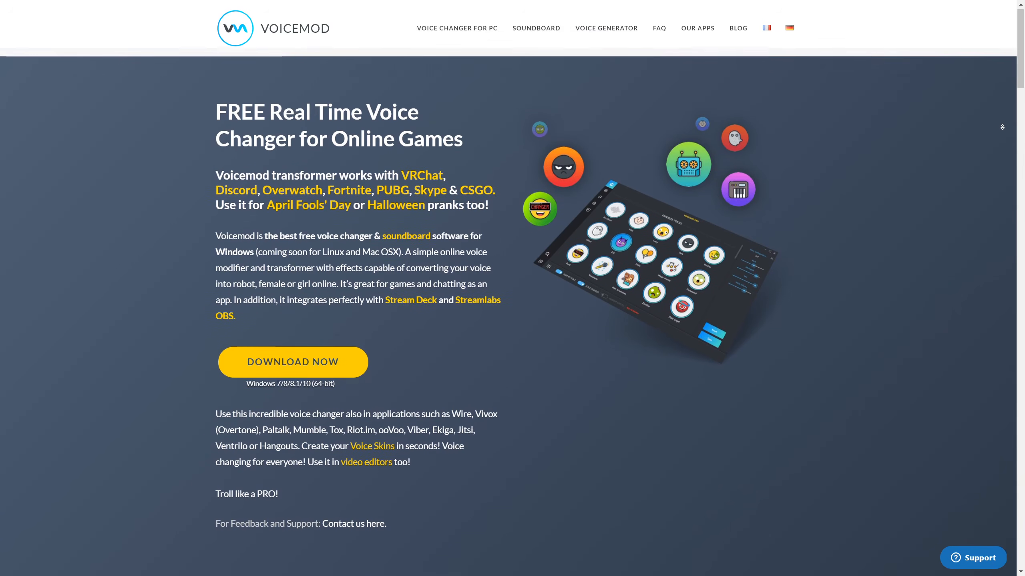
Examine the Voicemod web page's description of its real-time voice changer, supported applications and voice effects.
scroll(512, 288, "down", 5)
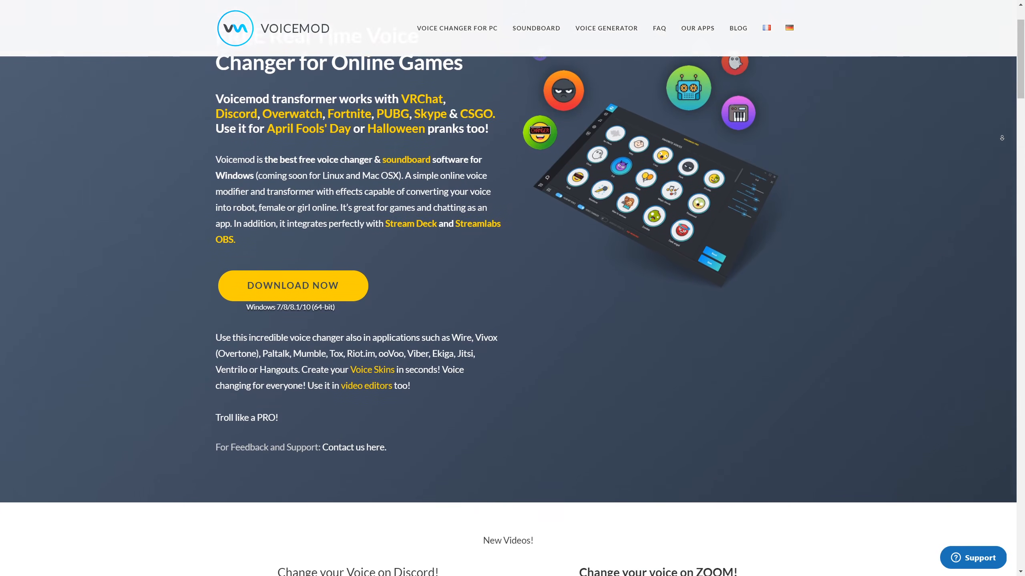
scroll(1002, 138, "down", 7)
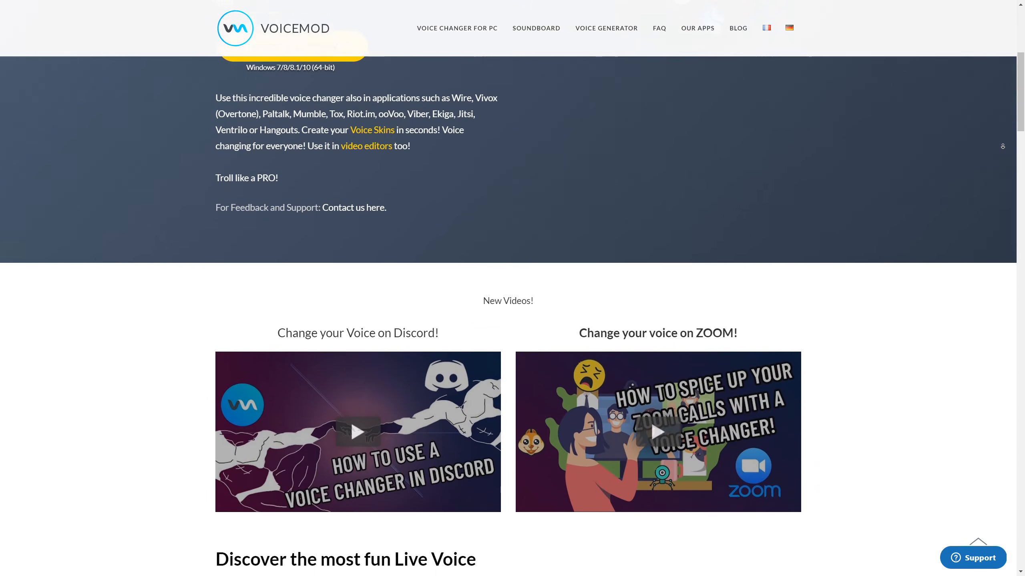
scroll(1003, 147, "down", 10)
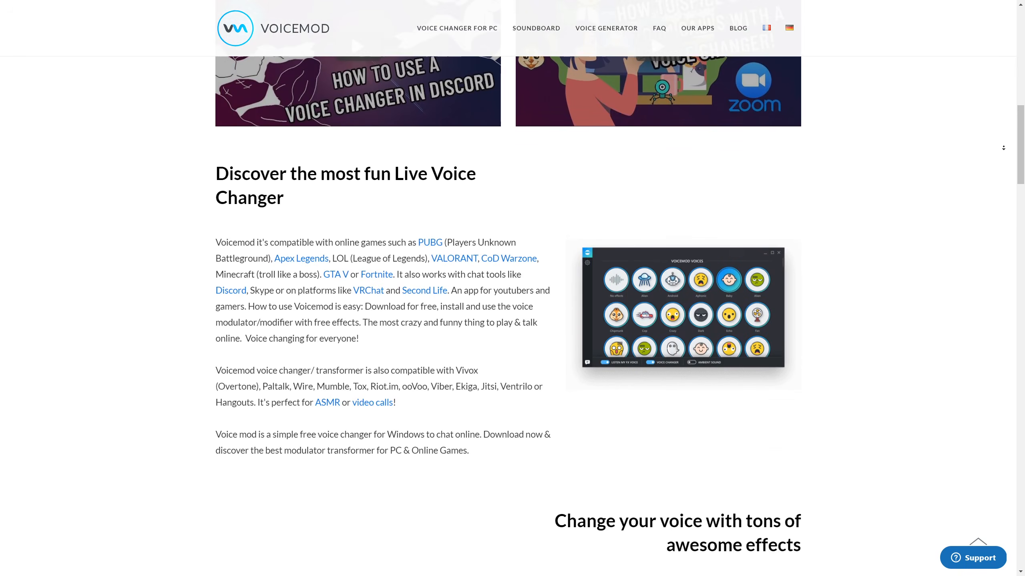
scroll(1003, 148, "down", 10)
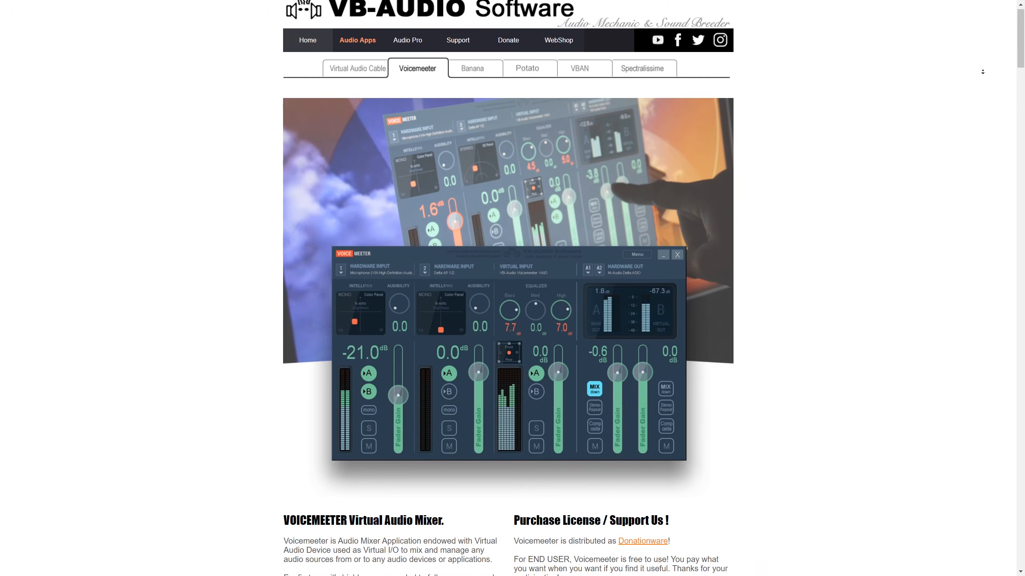
Examine the VB-Audio Voicemeeter web page for the virtual audio mixer's description and its download and install options.
scroll(982, 78, "down", 2)
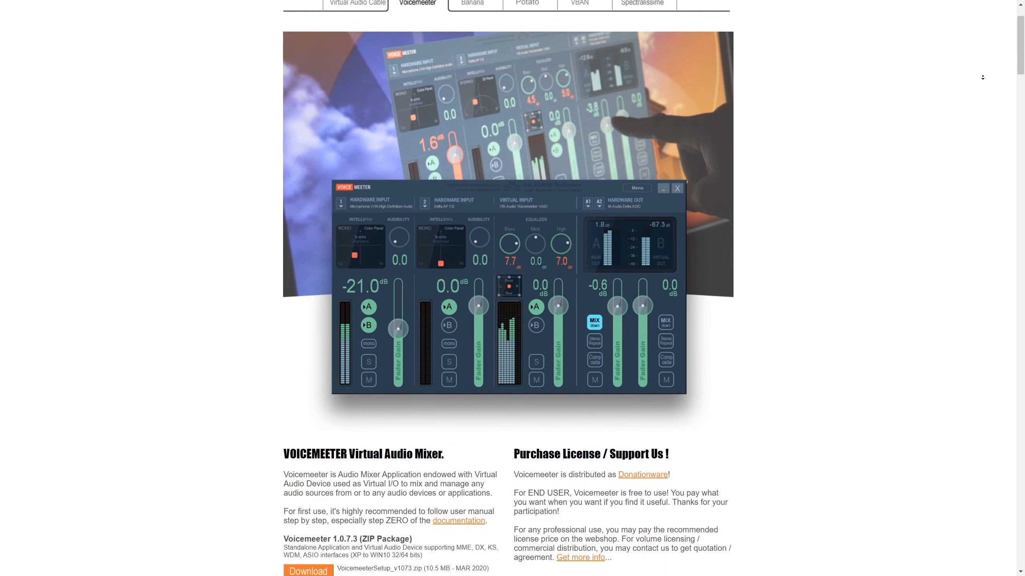
scroll(983, 77, "down", 4)
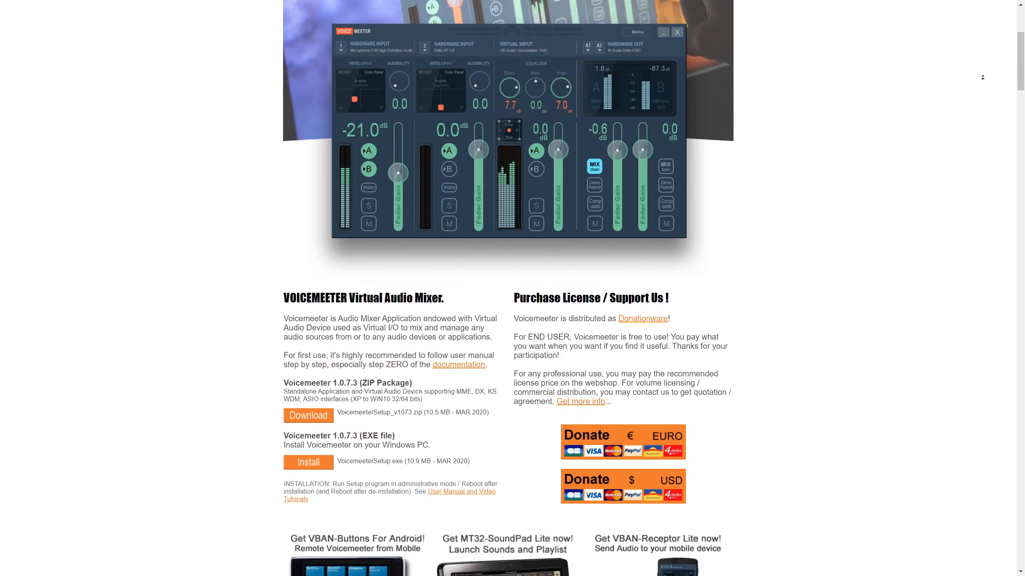
scroll(982, 77, "down", 4)
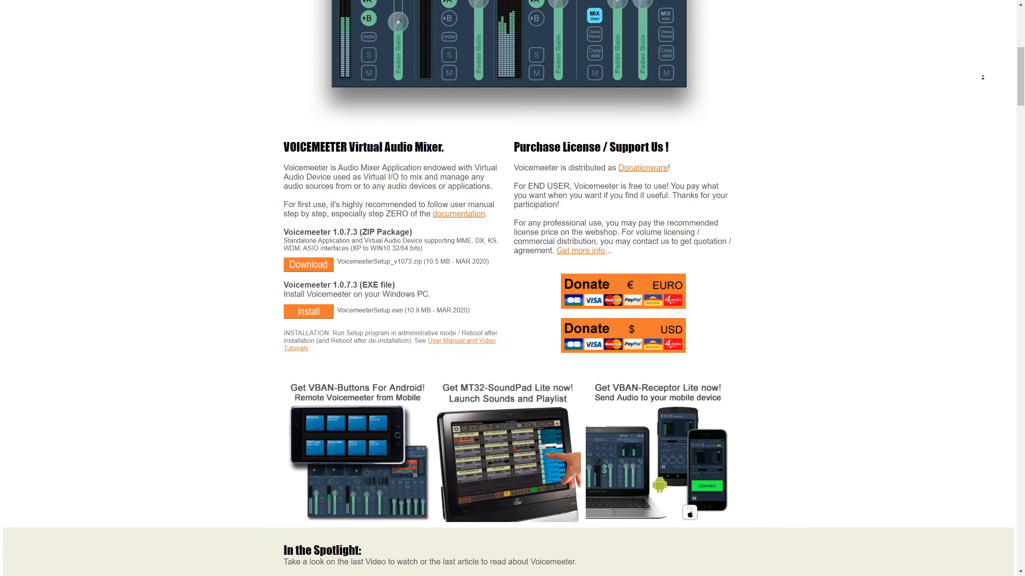